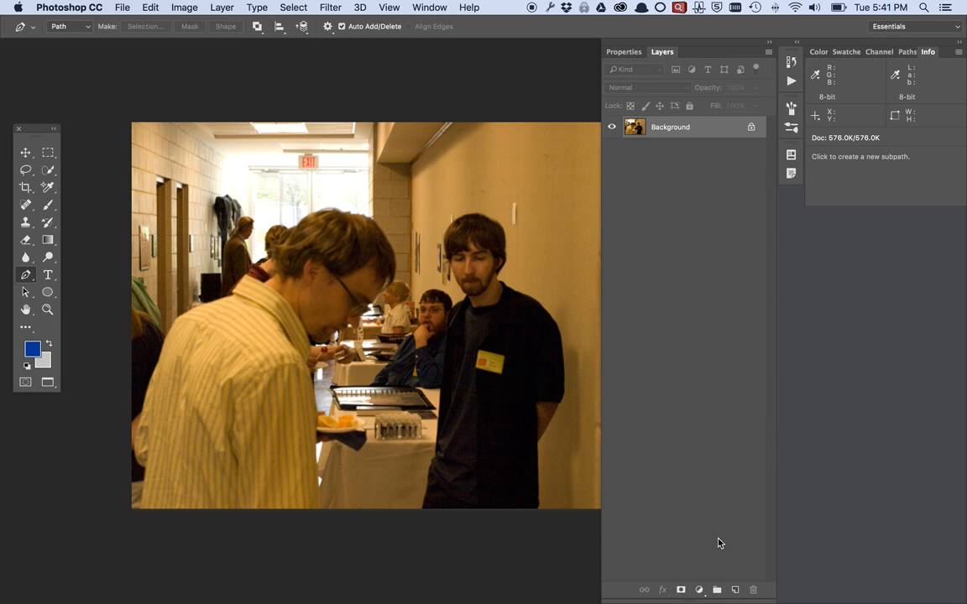
# Add a Levels adjustment layer and set its gray point by sampling the tablecloth near the bottom of the photo
pyautogui.click(698, 590)
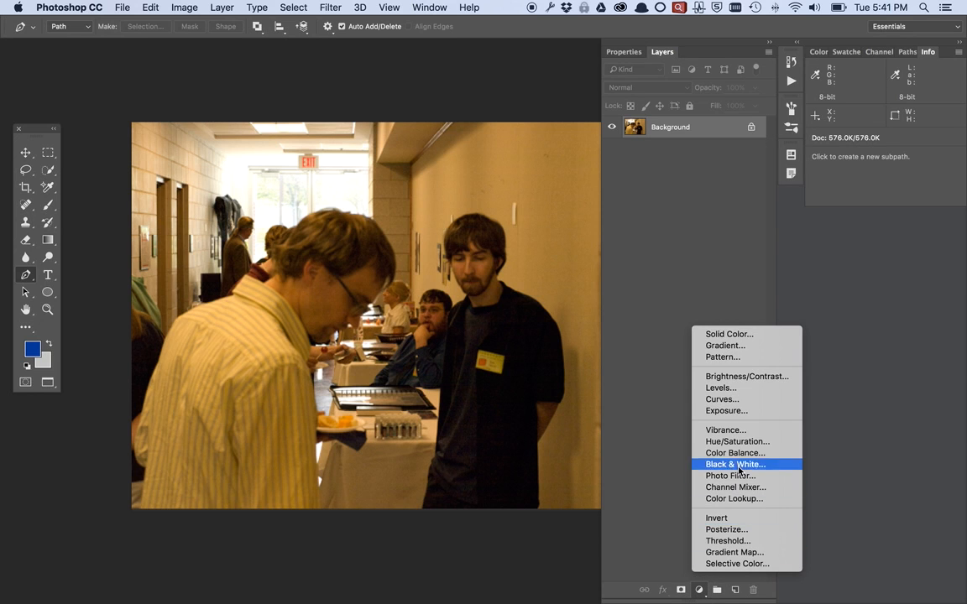
pyautogui.click(721, 388)
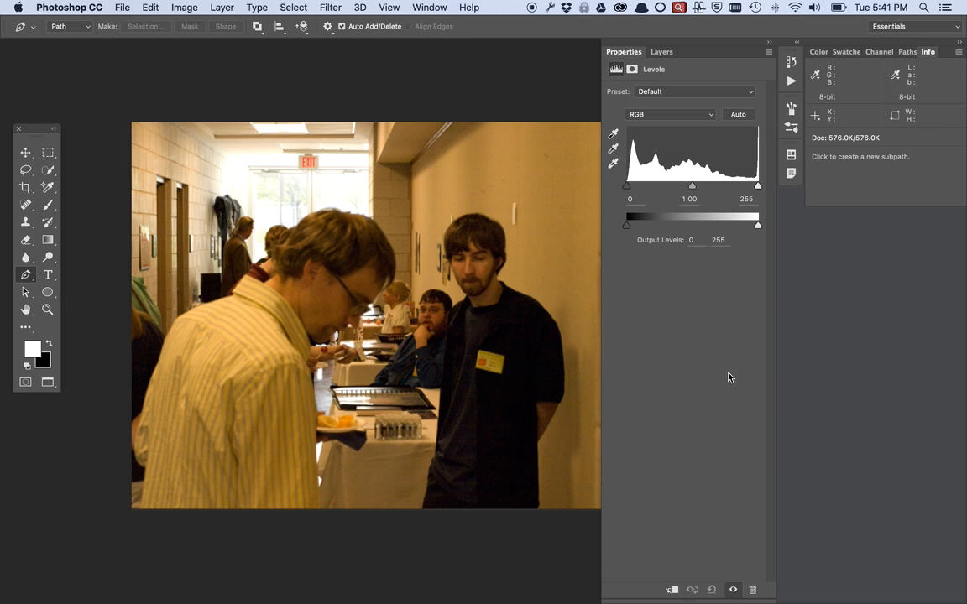
pyautogui.click(613, 150)
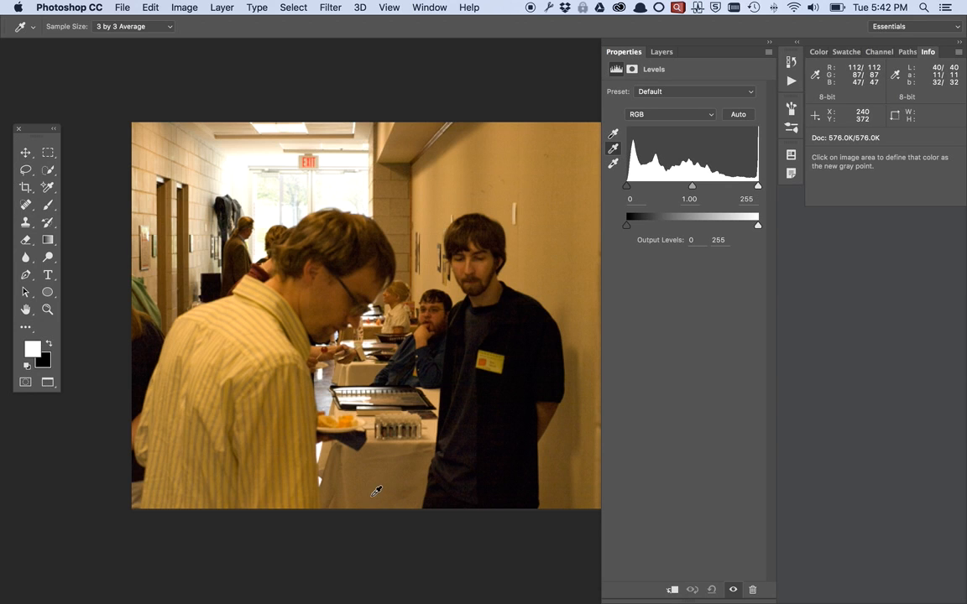
pyautogui.hscroll(2, 369, 491)
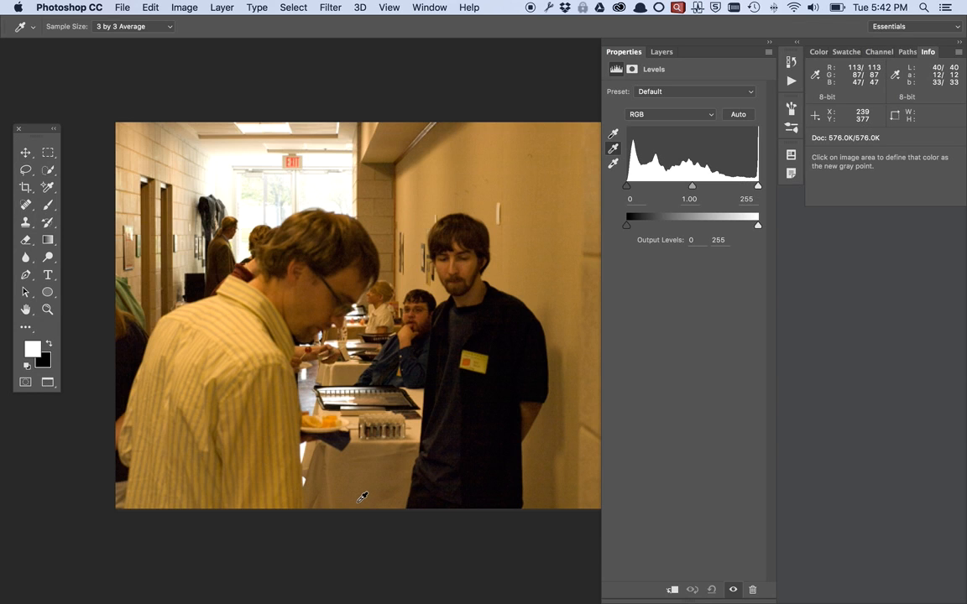
pyautogui.click(362, 497)
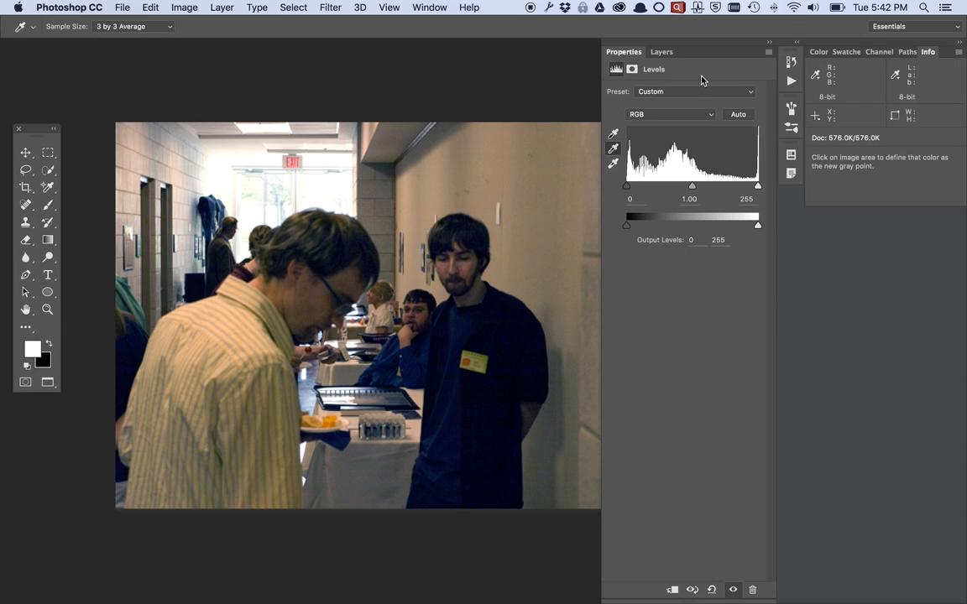
# Compare the photo before and after the colour correction by toggling the visibility of the Levels 1 layer
pyautogui.click(661, 52)
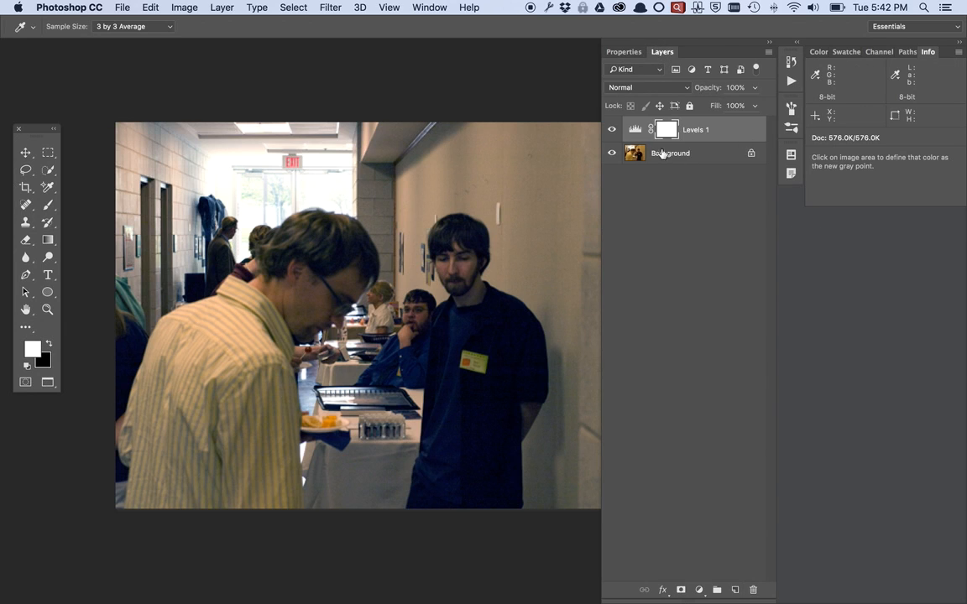
pyautogui.click(613, 130)
pyautogui.click(613, 130)
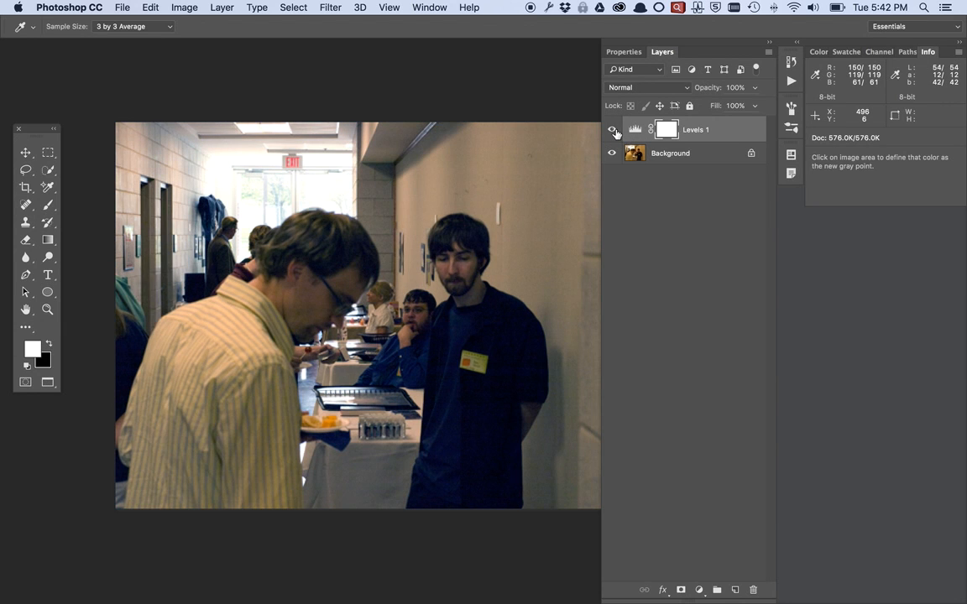
pyautogui.click(613, 131)
pyautogui.click(614, 131)
pyautogui.click(613, 131)
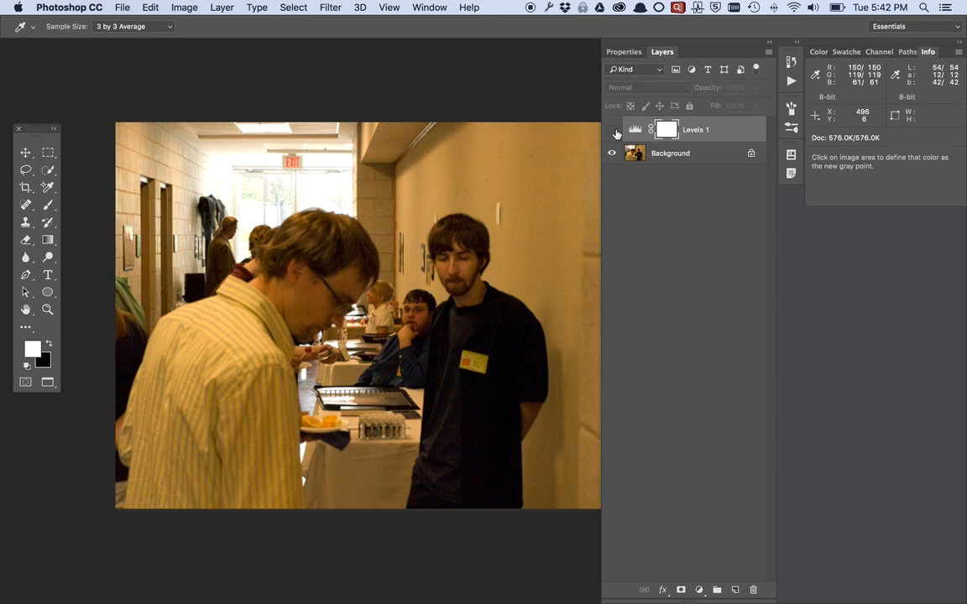
pyautogui.click(614, 131)
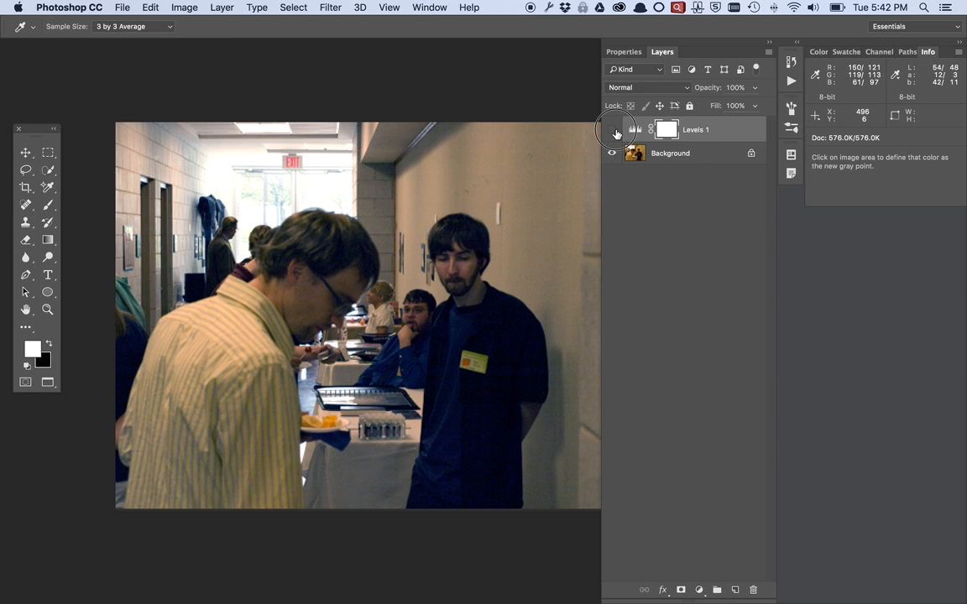
pyautogui.click(614, 131)
pyautogui.click(614, 131)
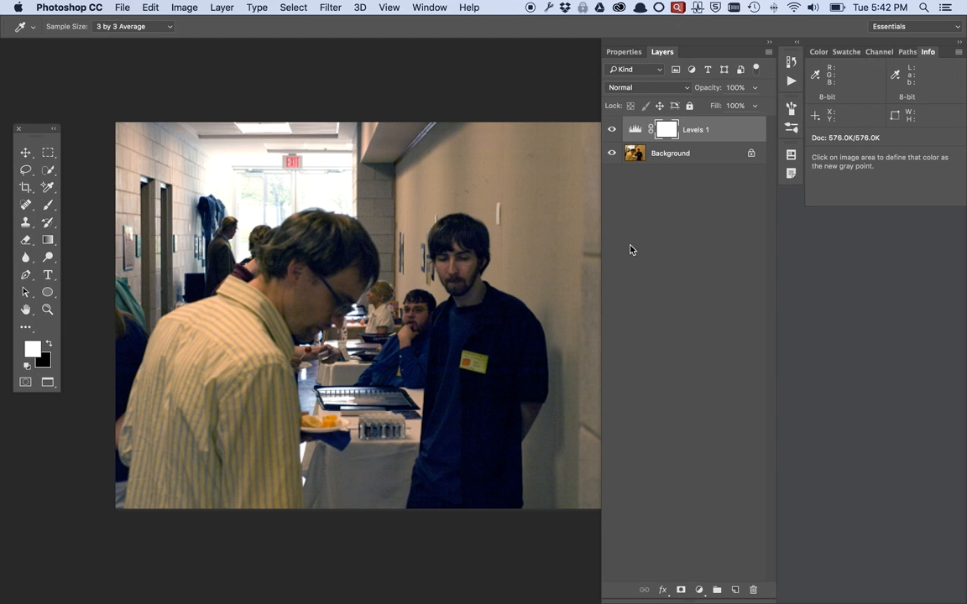
pyautogui.click(612, 130)
pyautogui.click(613, 131)
# Select the striped shirt of the man in the foreground, including its collar, on the Background layer with the Quick Selection tool
pyautogui.click(633, 155)
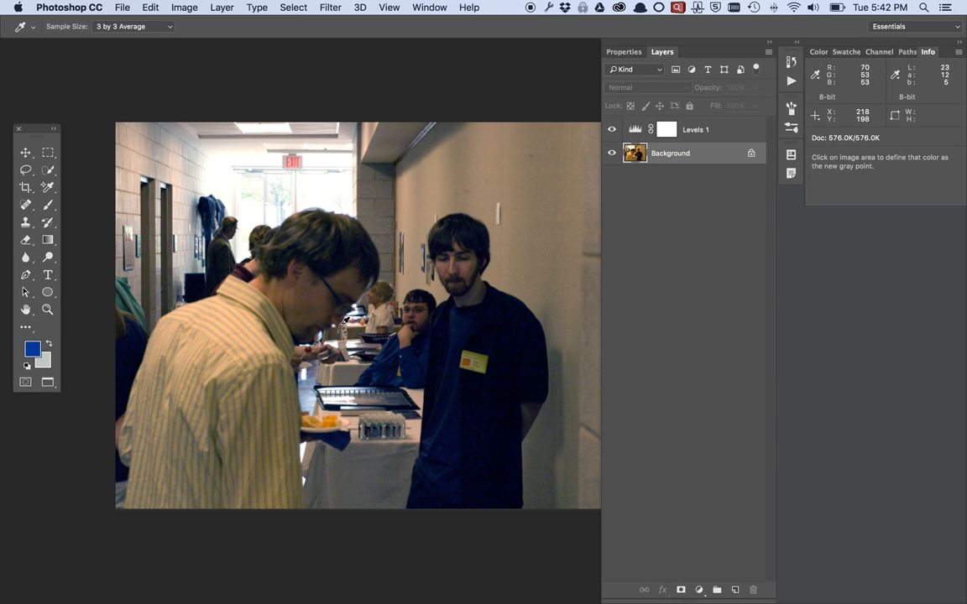
pyautogui.hscroll(-3, 227, 325)
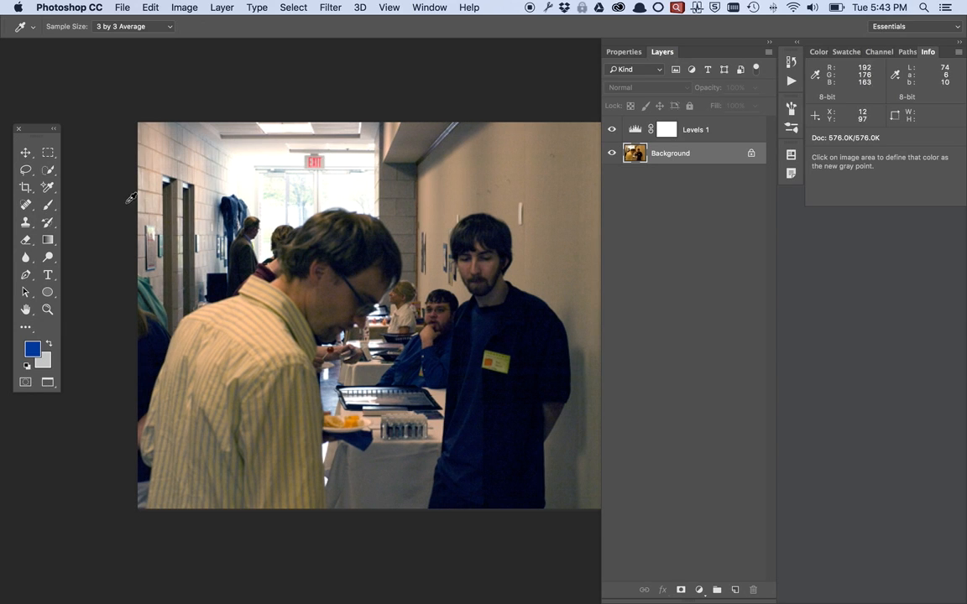
pyautogui.click(50, 171)
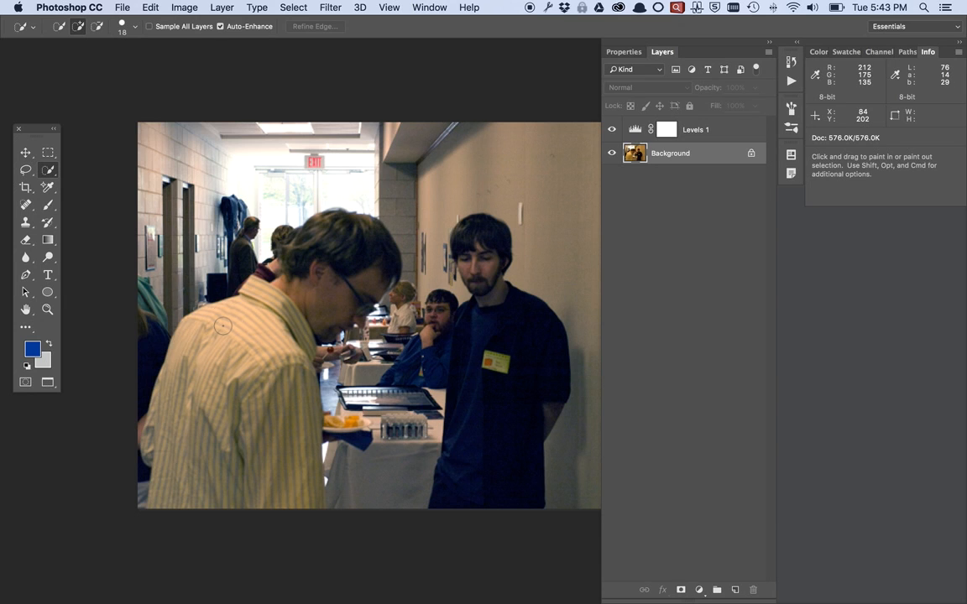
pyautogui.moveTo(222, 326)
pyautogui.mouseDown()
pyautogui.moveTo(209, 332)
pyautogui.moveTo(204, 424)
pyautogui.moveTo(180, 407)
pyautogui.moveTo(189, 403)
pyautogui.mouseUp()
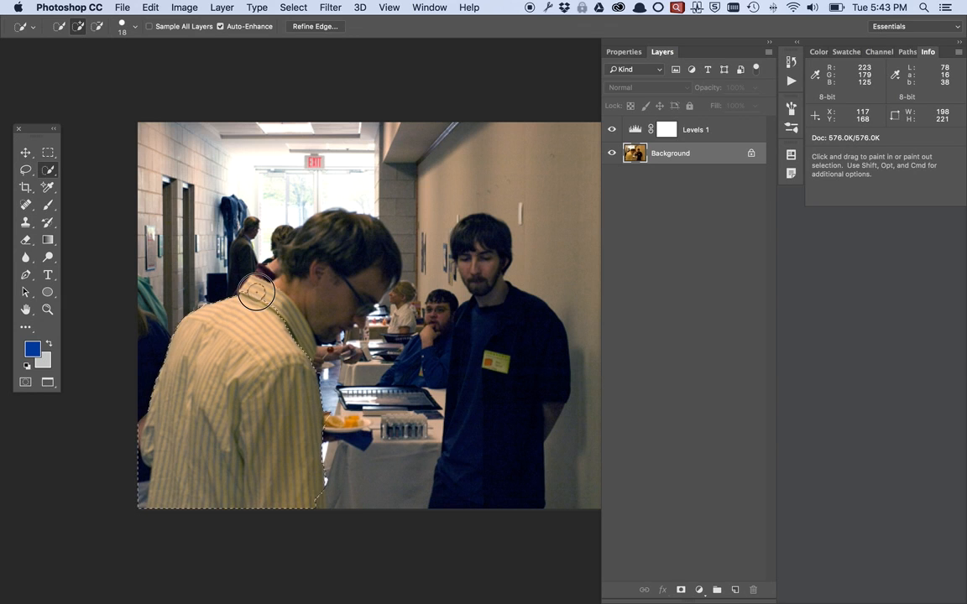
pyautogui.moveTo(261, 295); pyautogui.dragTo(265, 302)
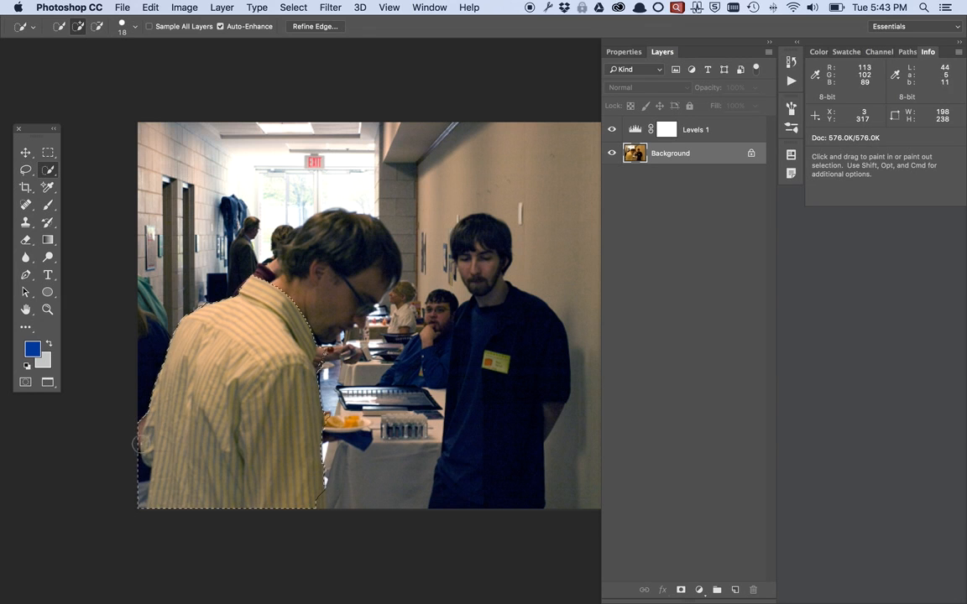
# Subtract the areas outside the shirt's back edge, including the arm behind it, from the selection with an 8 px brush
pyautogui.press('super+space')
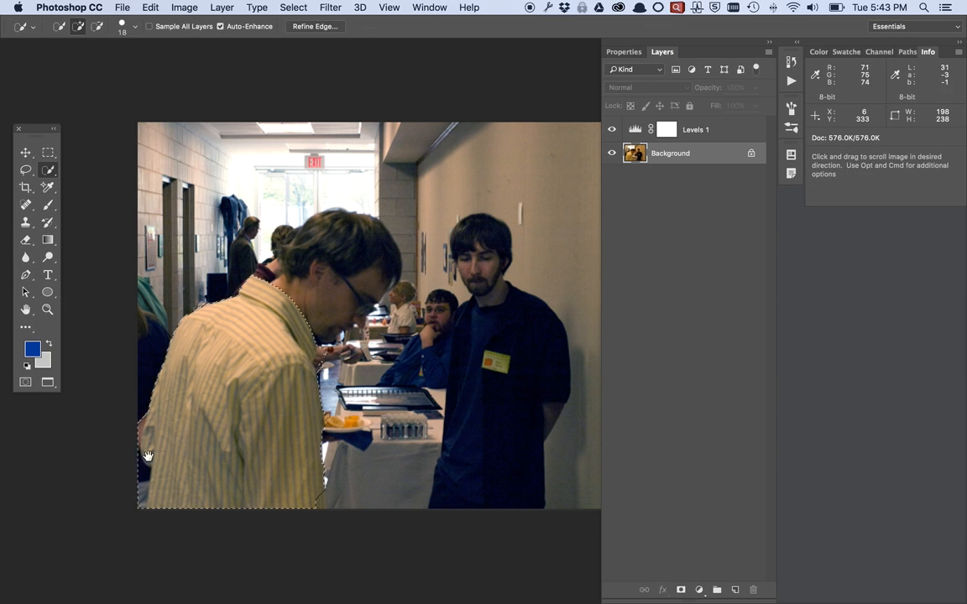
pyautogui.moveTo(137, 463); pyautogui.dragTo(167, 461)
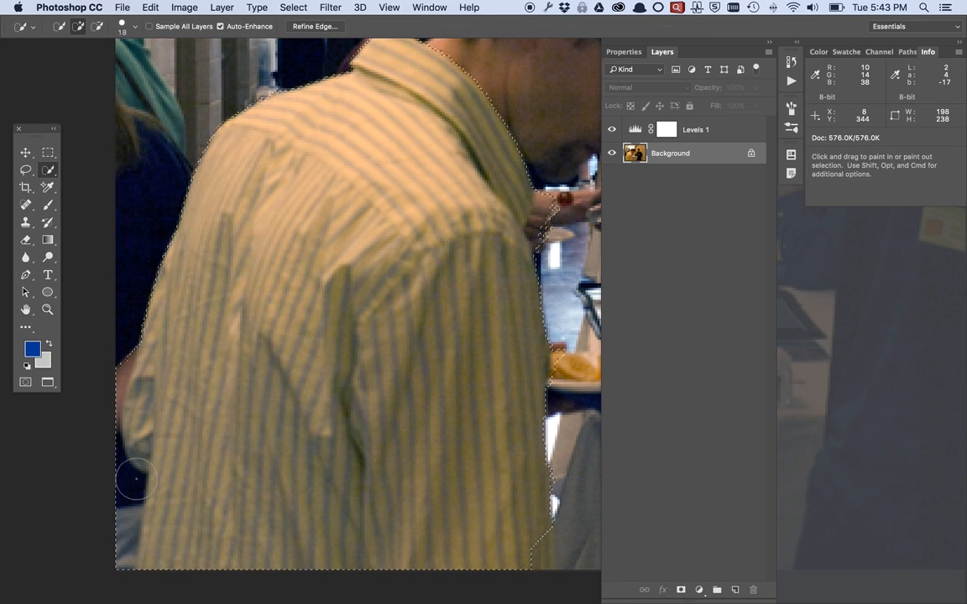
pyautogui.rightClick(136, 480)
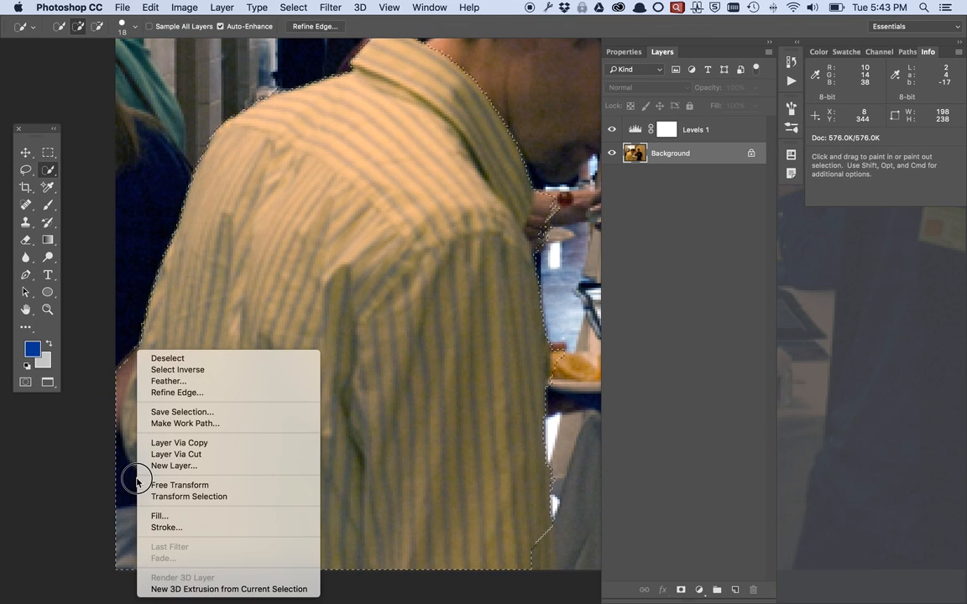
pyautogui.click(137, 480)
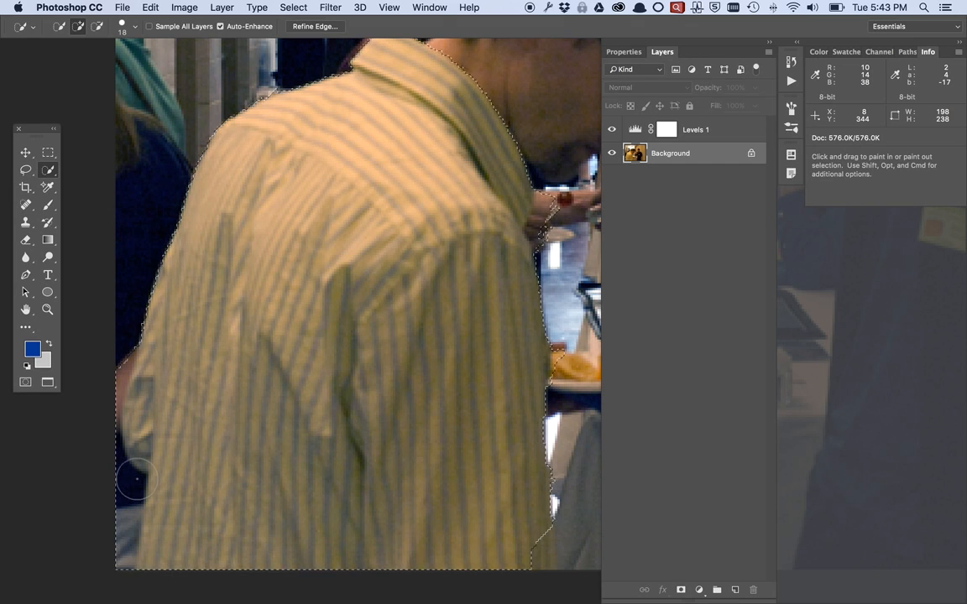
pyautogui.keyDown('ctrl'); pyautogui.keyDown('alt'); pyautogui.click(136, 481); pyautogui.keyUp('alt'); pyautogui.keyUp('ctrl')
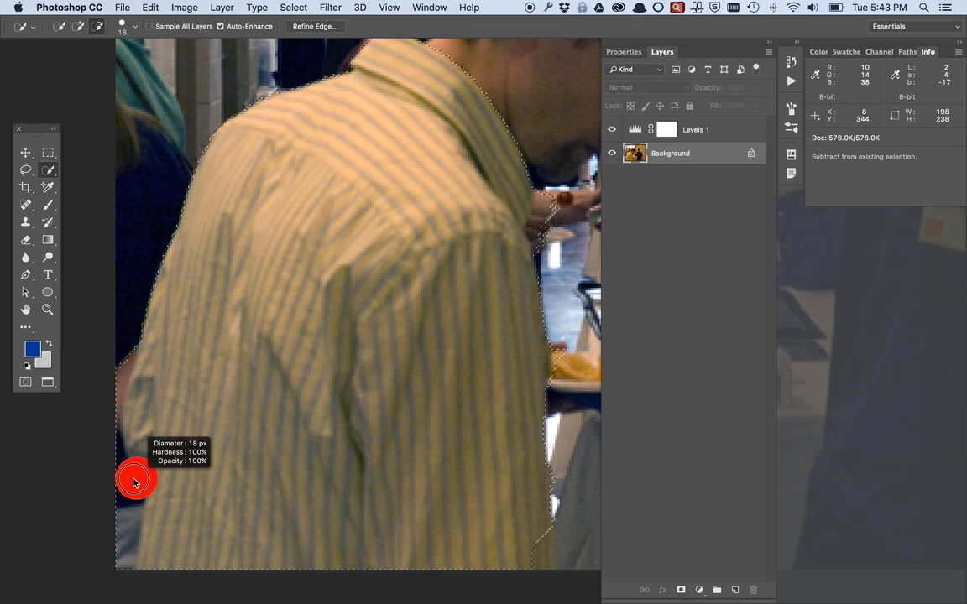
pyautogui.moveTo(134, 483); pyautogui.dragTo(110, 475)
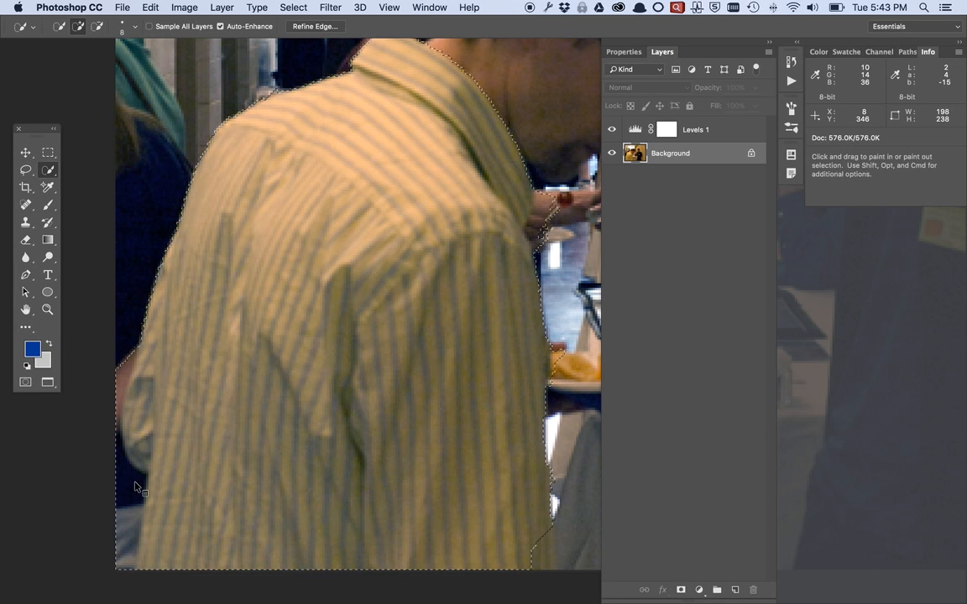
pyautogui.press('alt')
pyautogui.keyDown('alt'); pyautogui.click(133, 483); pyautogui.keyUp('alt')
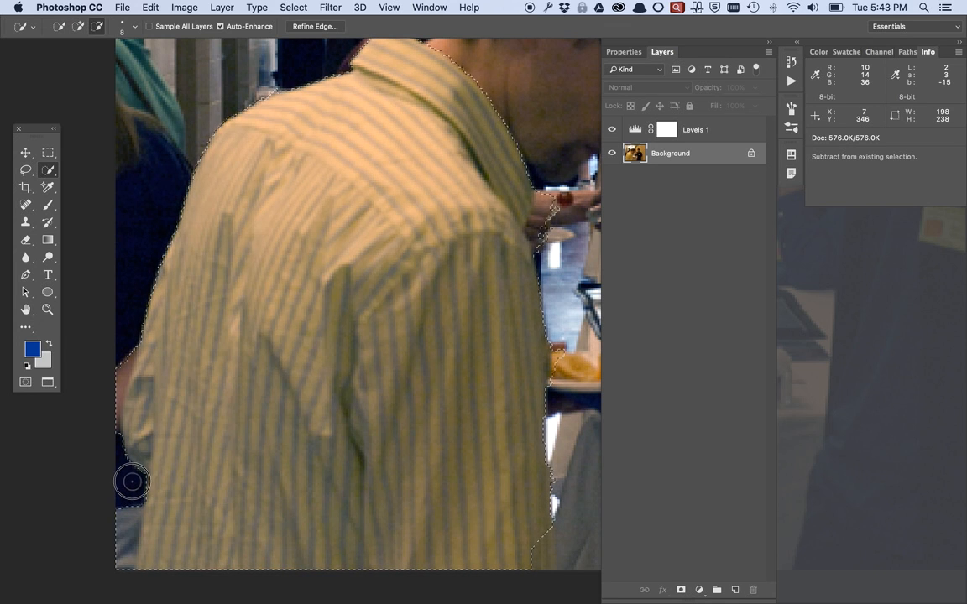
pyautogui.moveTo(118, 526); pyautogui.dragTo(122, 551)
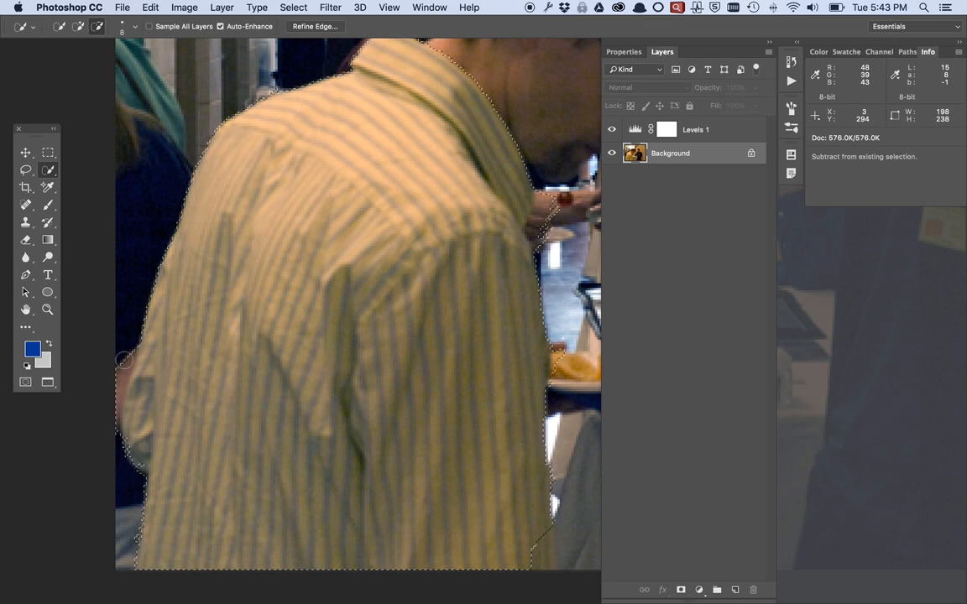
pyautogui.keyDown('alt'); pyautogui.click(119, 367); pyautogui.keyUp('alt')
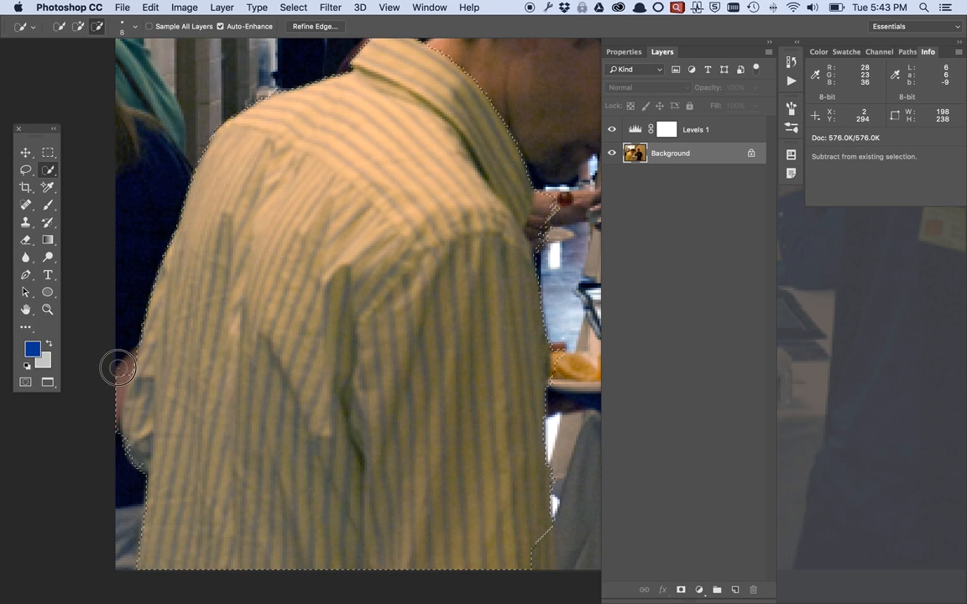
pyautogui.moveTo(108, 383); pyautogui.dragTo(113, 412)
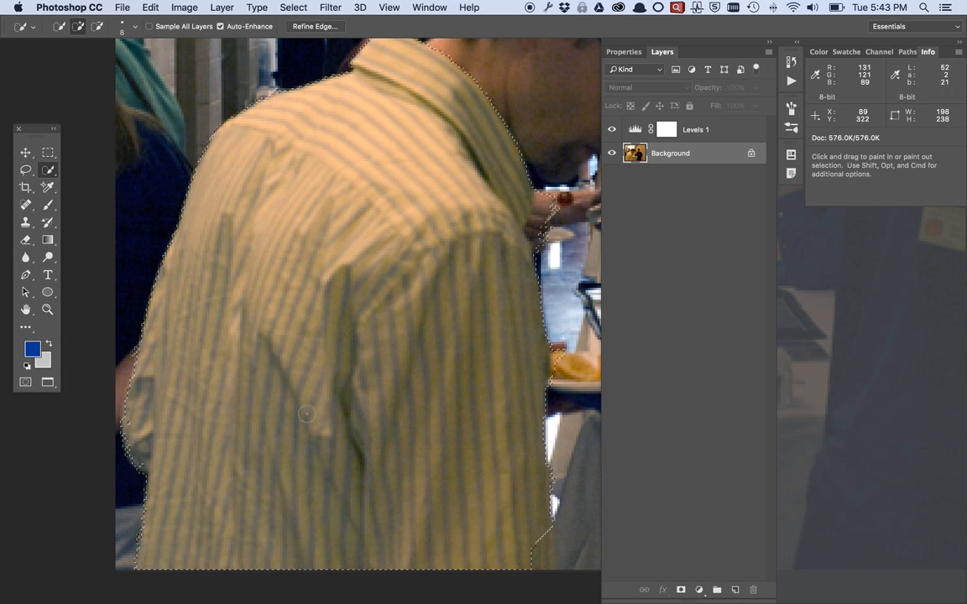
# Add the missing lower front corner of the shirt to the selection and subtract the hand beside the collar
pyautogui.click(541, 547)
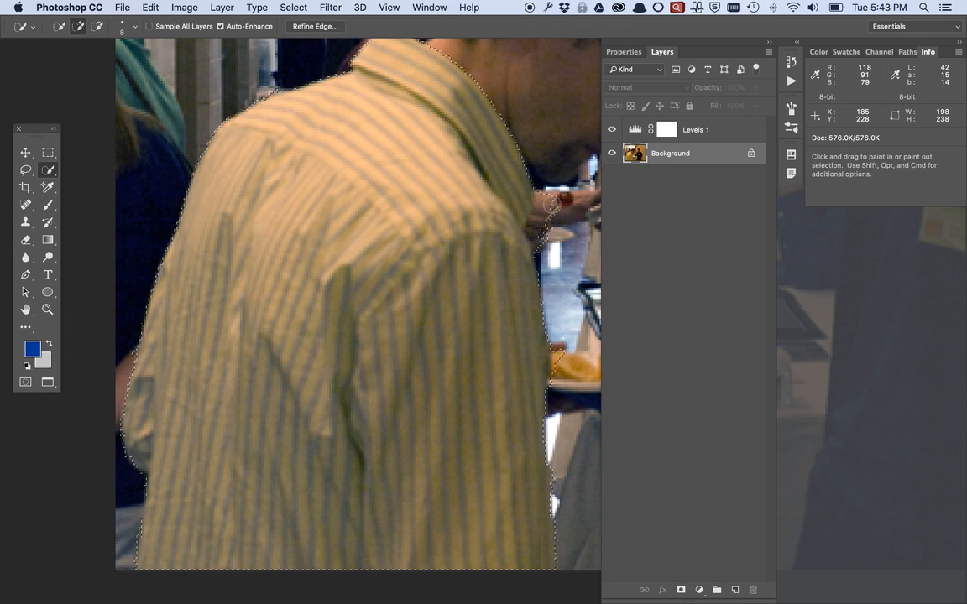
pyautogui.press('alt')
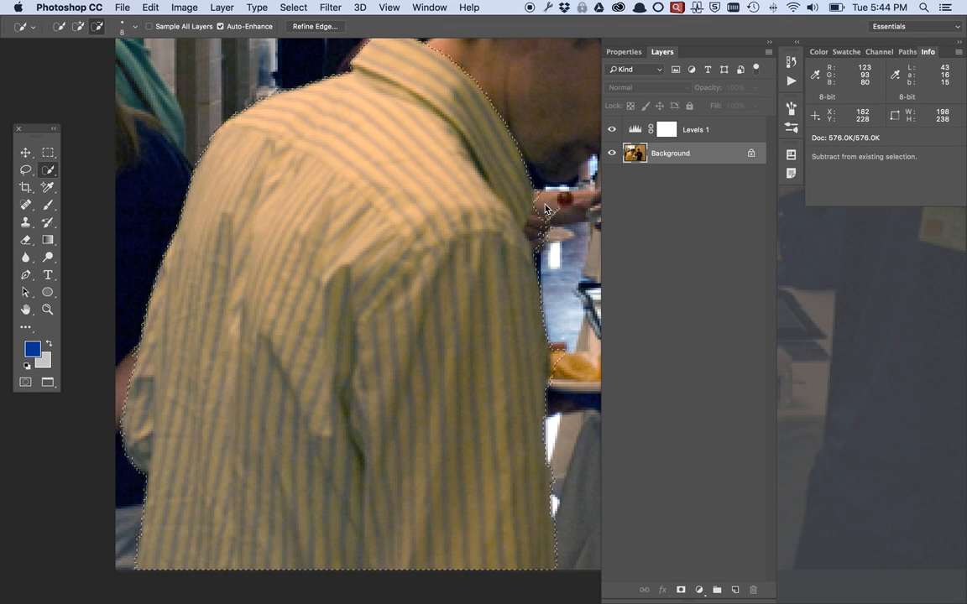
pyautogui.moveTo(546, 208); pyautogui.dragTo(542, 237)
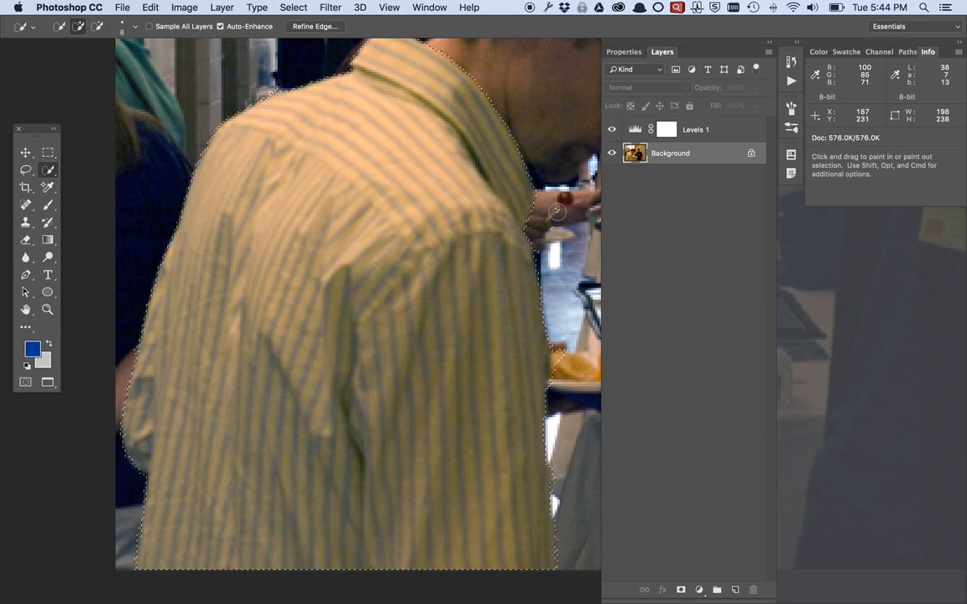
pyautogui.press('alt')
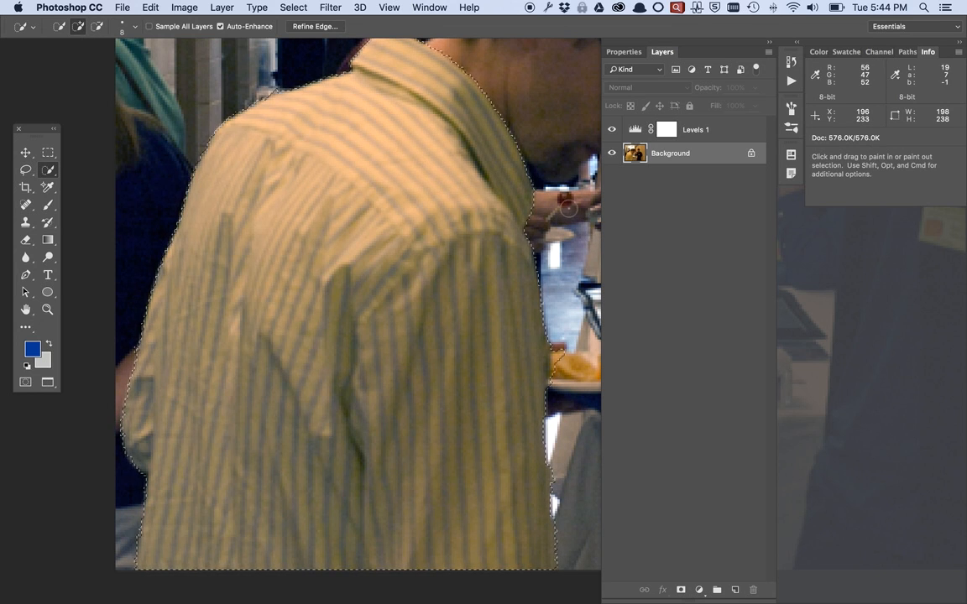
# Check the shirt selection by switching the Quick Mask overlay on and off
pyautogui.hscroll(-4, 535, 194)
pyautogui.hscroll(-2, 523, 88)
pyautogui.hscroll(10, 528, 151)
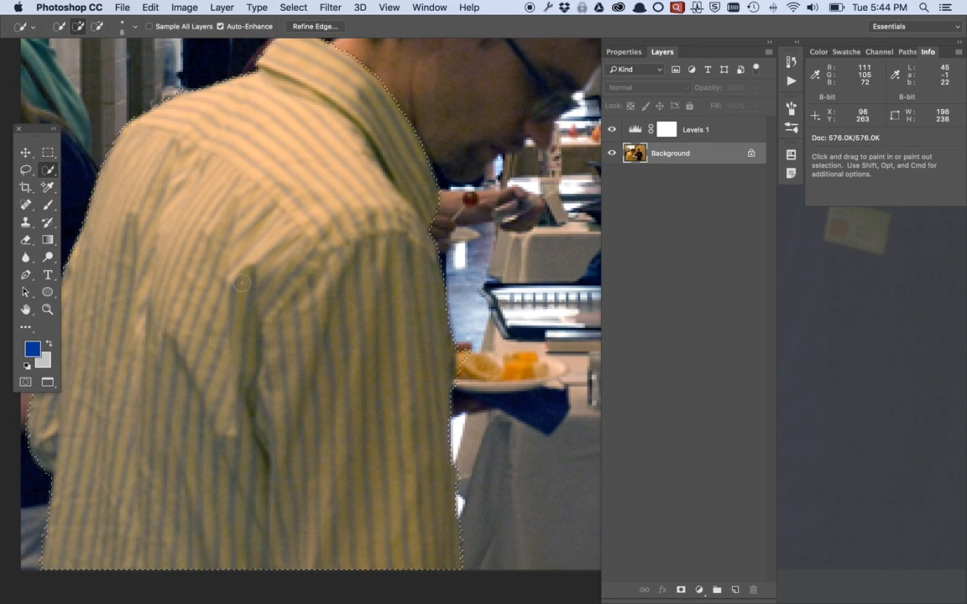
pyautogui.click(26, 382)
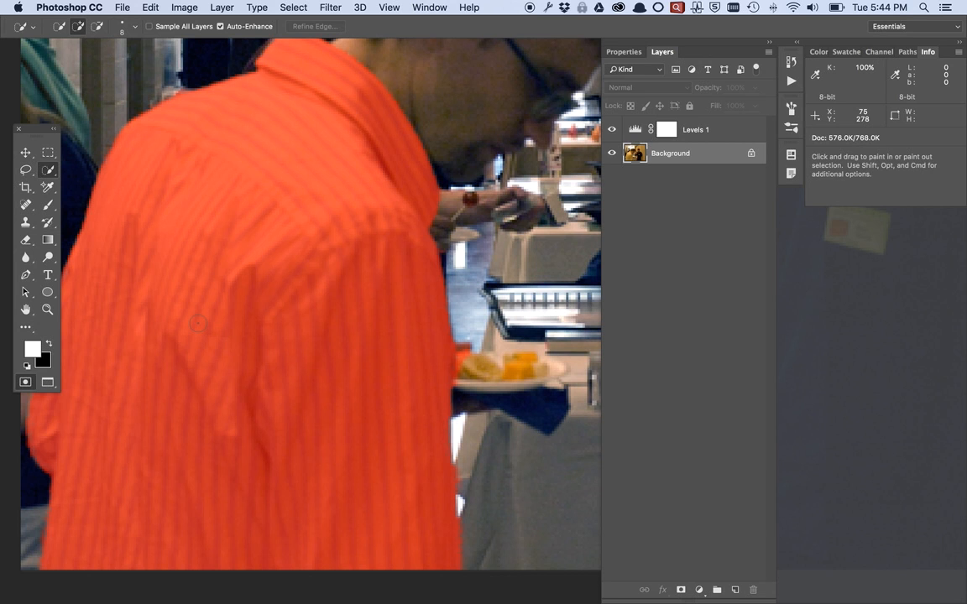
pyautogui.press('q')
pyautogui.press('q')
pyautogui.press('q')
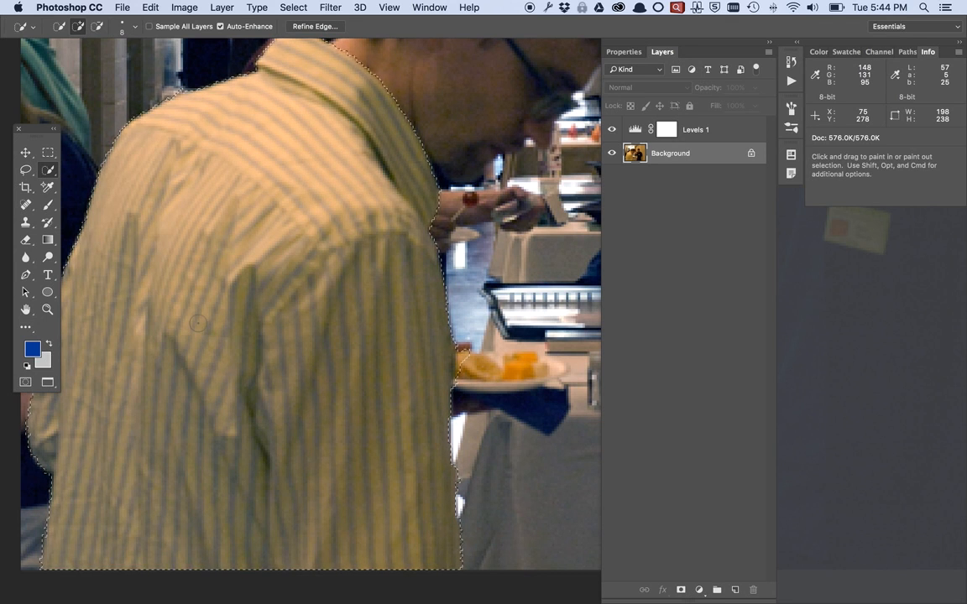
# Show the shirt selection in Quick Mask mode and set the mask overlay opacity to 20%
pyautogui.doubleClick(26, 383)
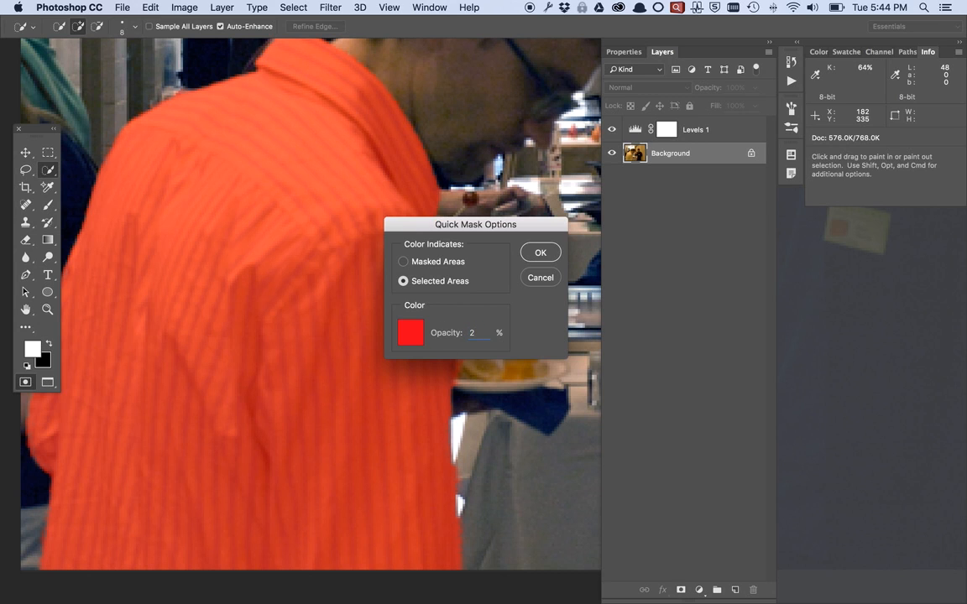
pyautogui.hscroll(1, 450, 472)
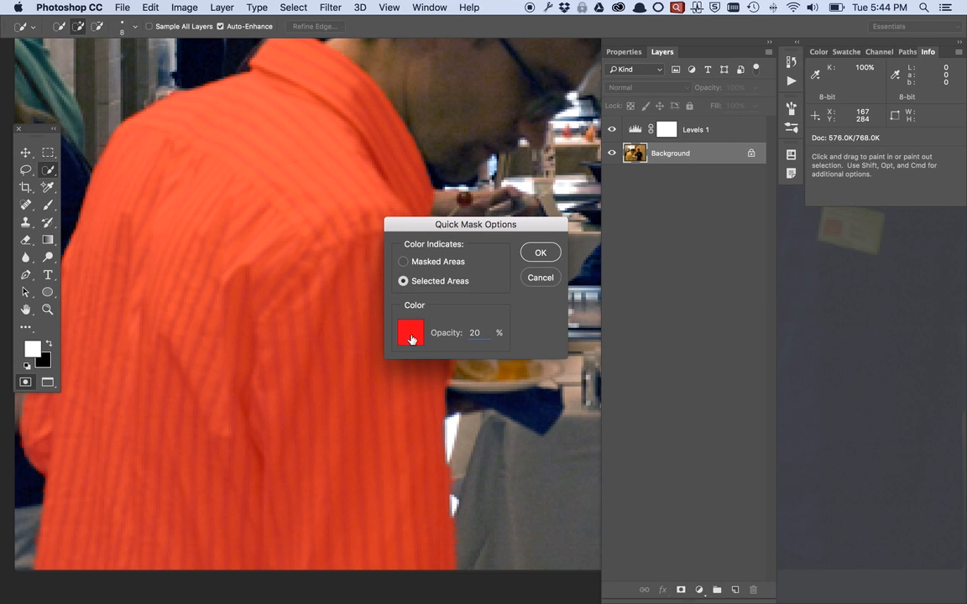
pyautogui.click(535, 254)
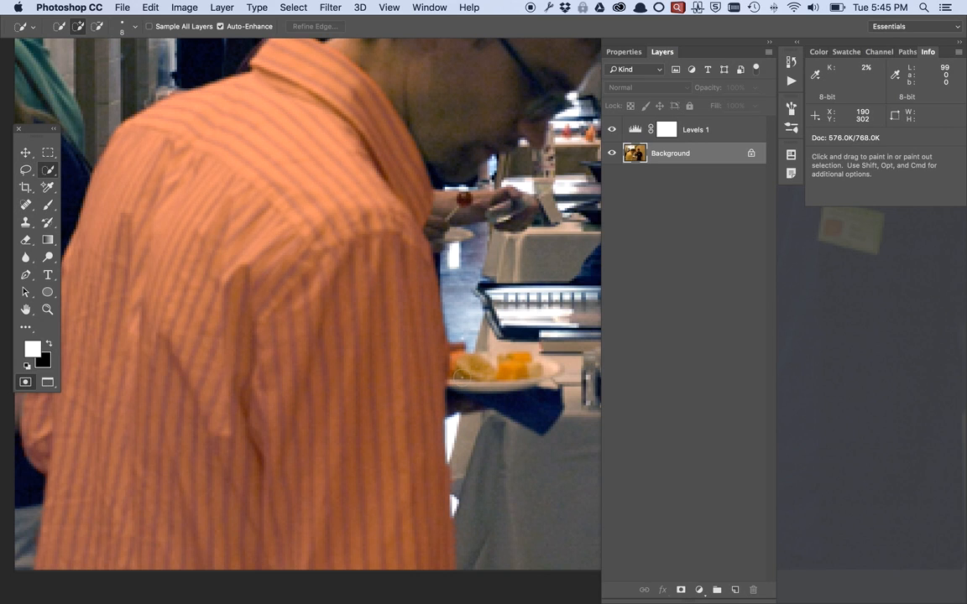
# Examine the shirt selection's front edge beside the plate up close, with the Quick Mask overlay on and off
pyautogui.keyDown('super'); pyautogui.click(452, 358); pyautogui.keyUp('super')
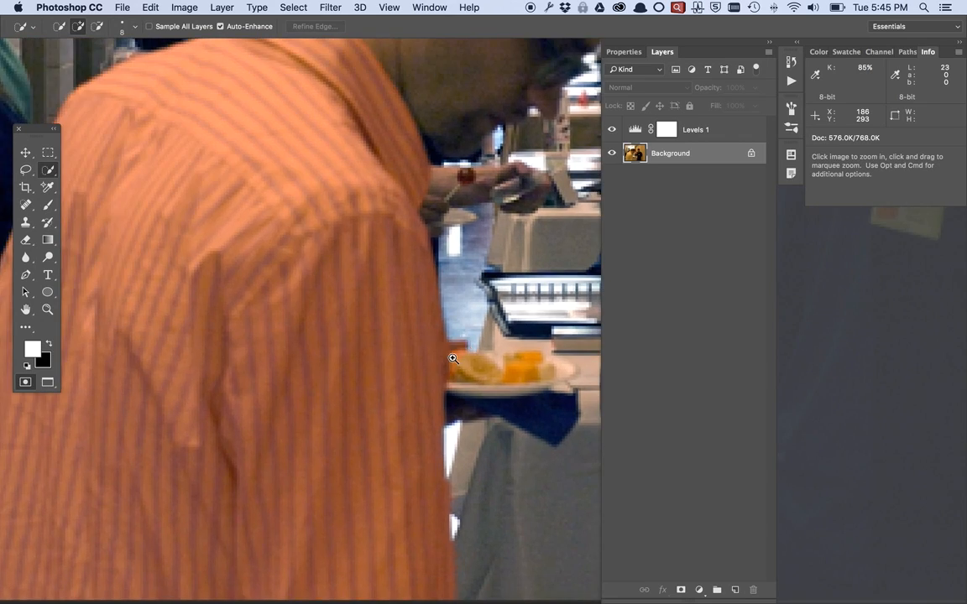
pyautogui.keyDown('super'); pyautogui.click(452, 358); pyautogui.keyUp('super')
pyautogui.keyDown('super'); pyautogui.click(452, 358); pyautogui.keyUp('super')
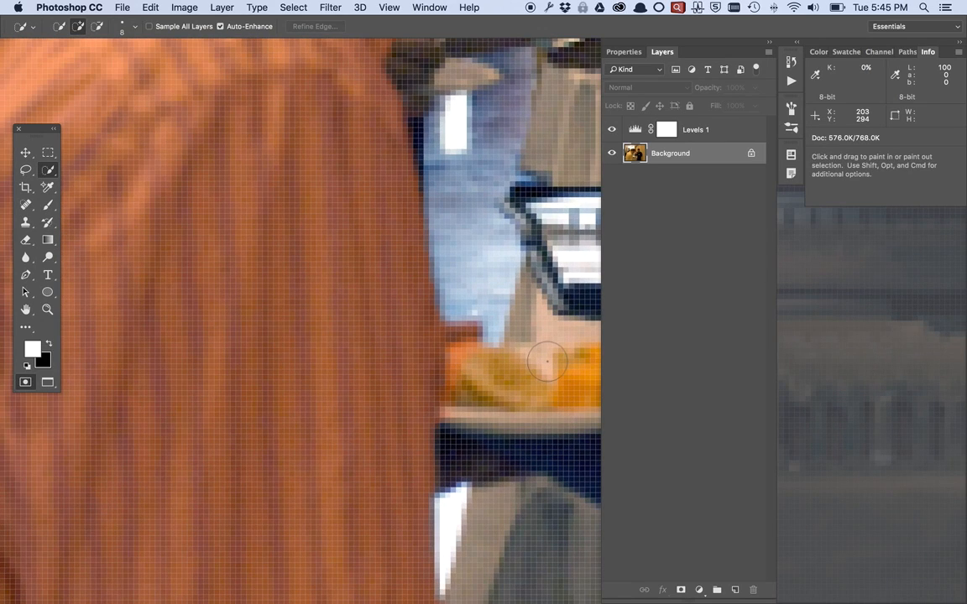
pyautogui.press('q')
pyautogui.press('q')
pyautogui.press('q')
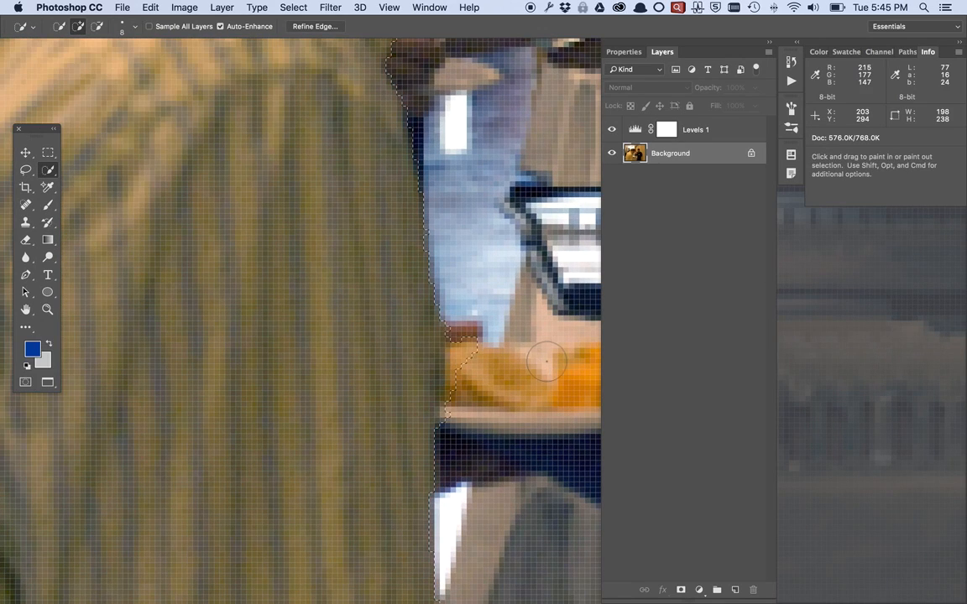
pyautogui.press('q')
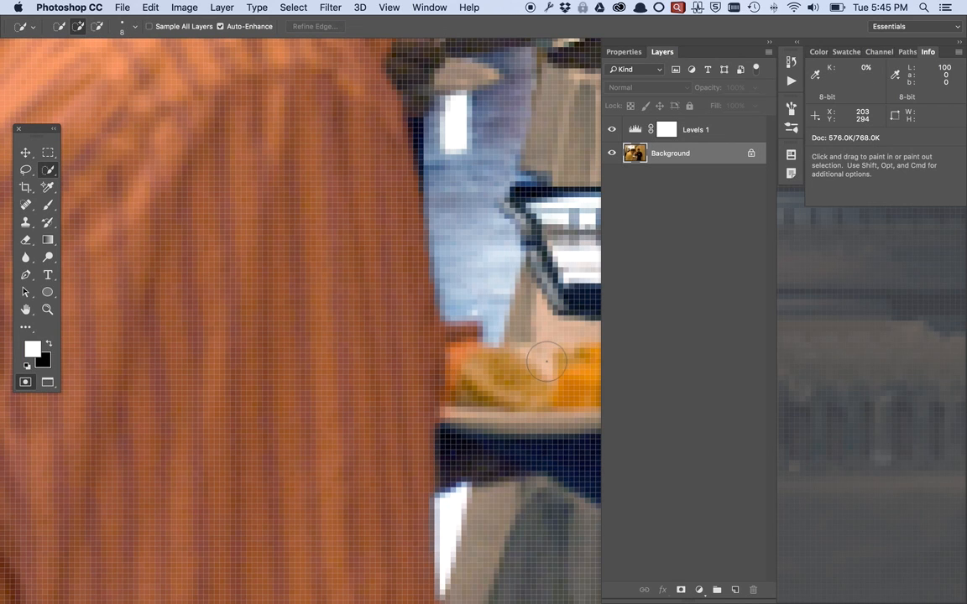
# Draw a closed Pen path along the shirt's front edge and around the stray masked area over the hand and food
pyautogui.press('p')
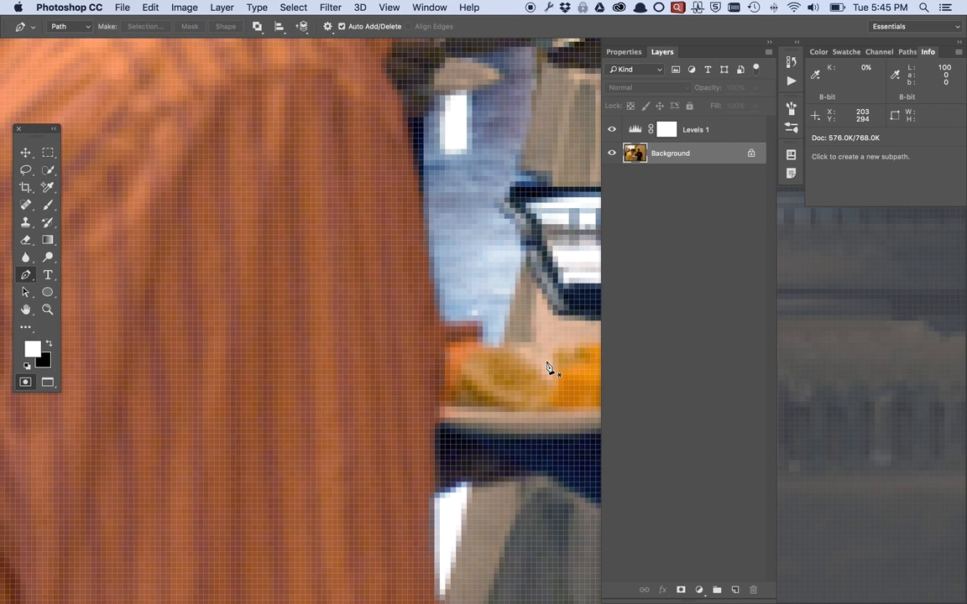
pyautogui.click(440, 316)
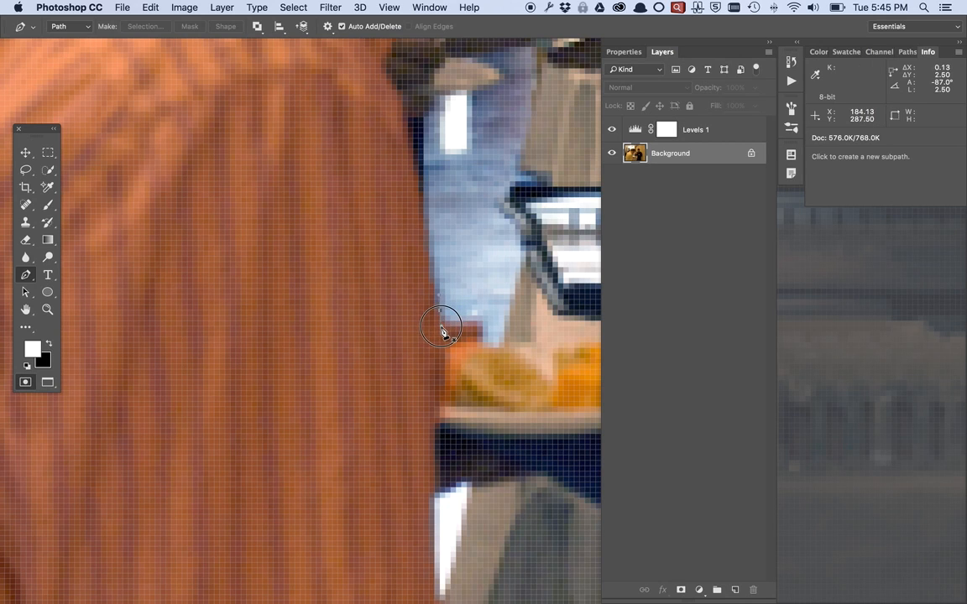
pyautogui.click(442, 334)
pyautogui.moveTo(440, 406); pyautogui.dragTo(438, 424)
pyautogui.moveTo(508, 395); pyautogui.dragTo(499, 307)
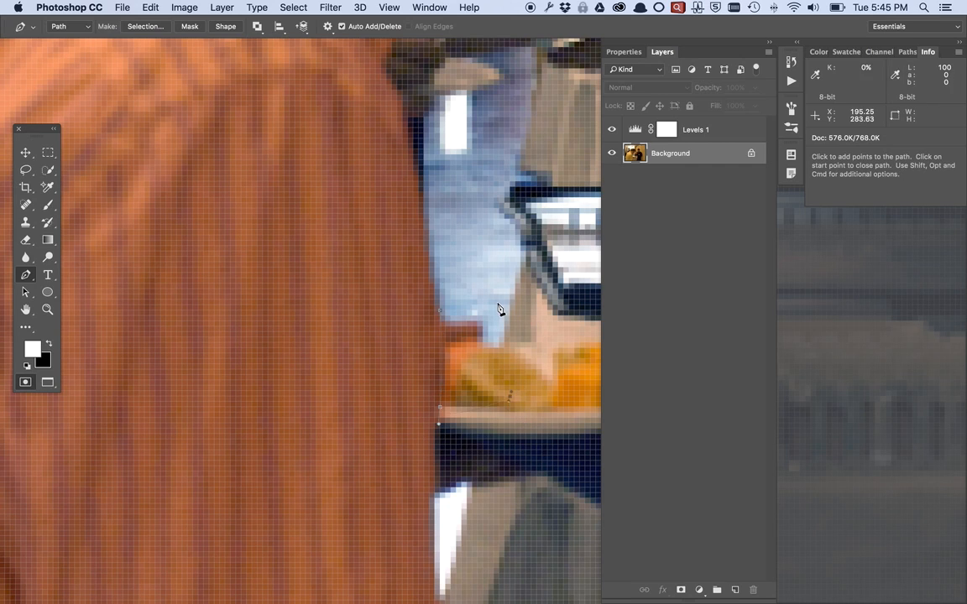
pyautogui.click(440, 313)
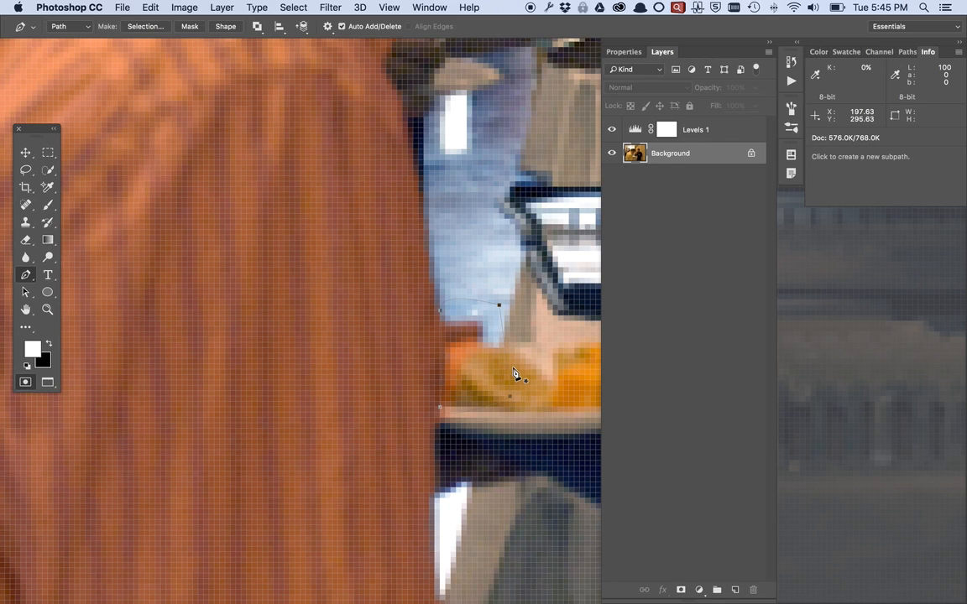
# Convert the path to a selection, clear the mask inside it, deselect, and leave Quick Mask mode
pyautogui.press('super+Return')
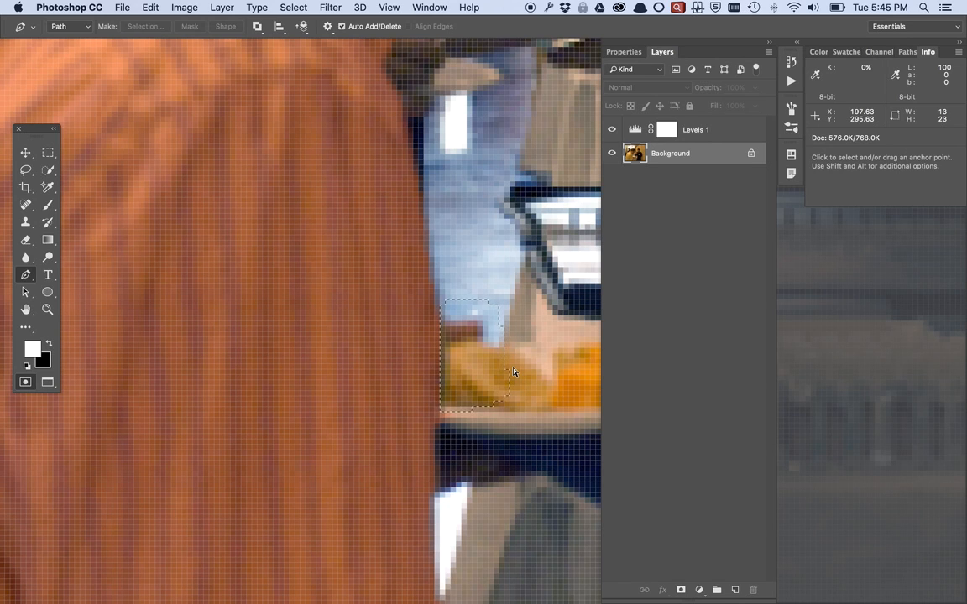
pyautogui.press('super+d')
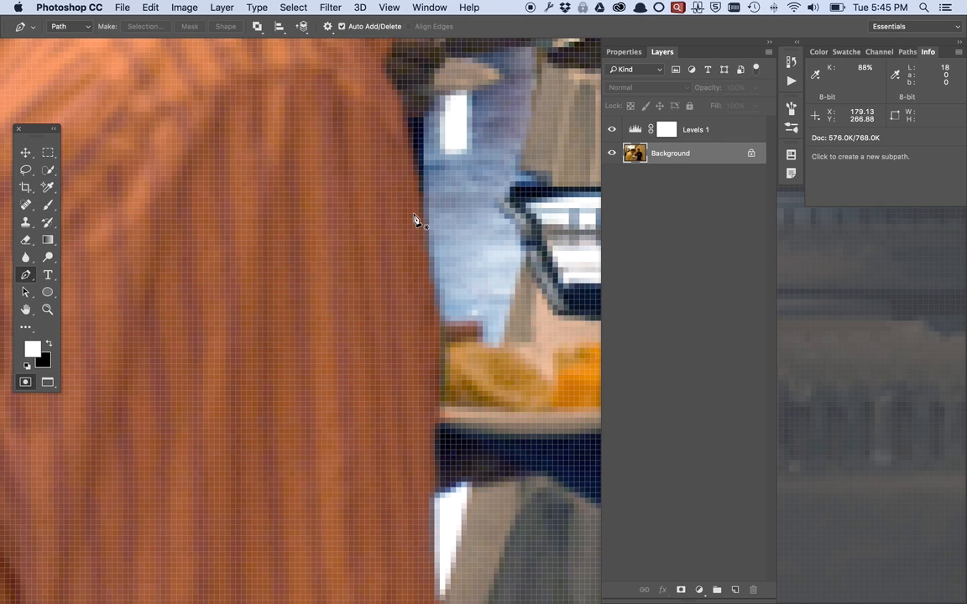
pyautogui.press('q')
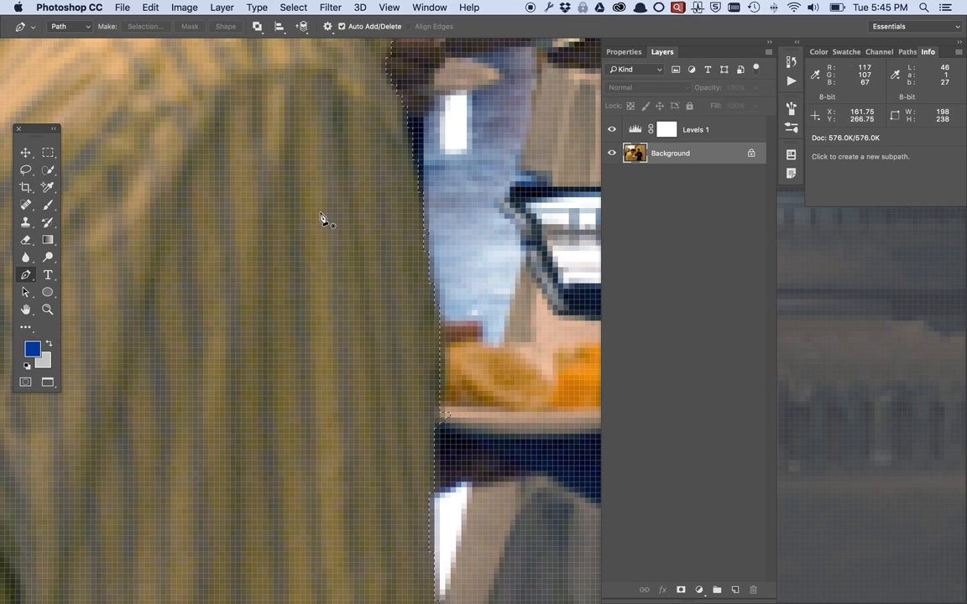
# Examine the selection edge around the collar, shoulder, back and elbow, comparing it with the Quick Mask overlay
pyautogui.press('space')
pyautogui.moveTo(312, 194); pyautogui.dragTo(391, 424)
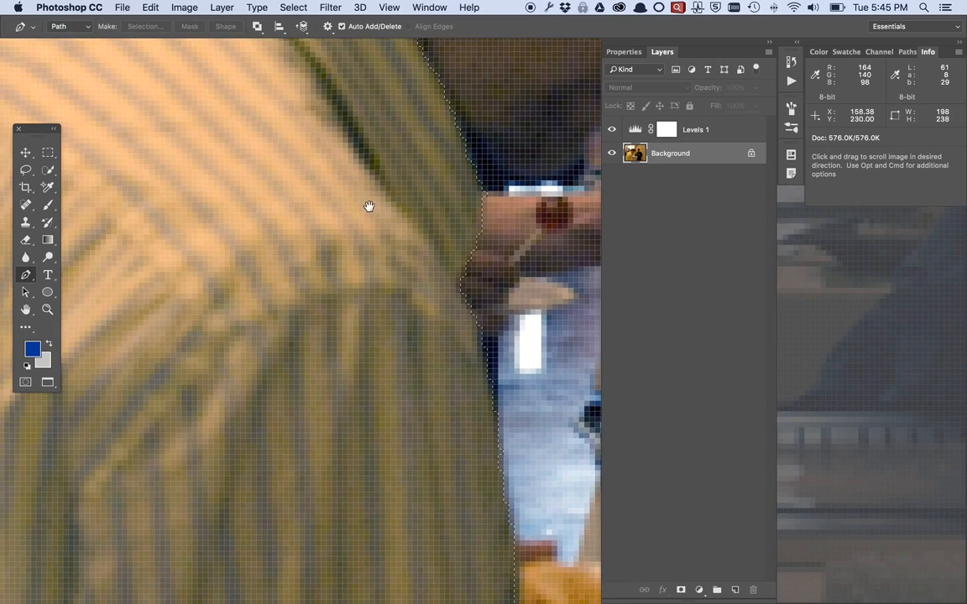
pyautogui.moveTo(354, 186); pyautogui.dragTo(440, 377)
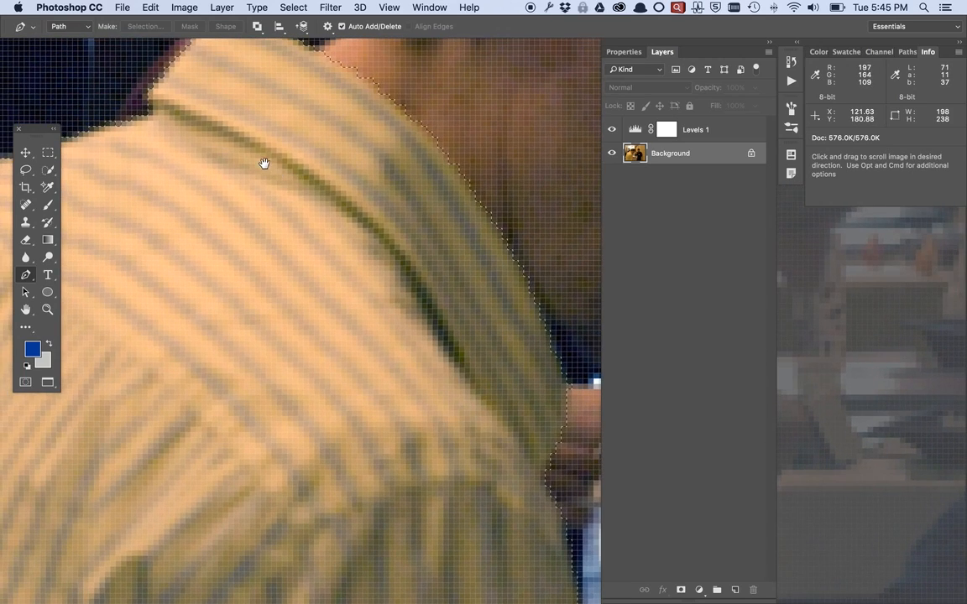
pyautogui.moveTo(265, 164); pyautogui.dragTo(302, 202)
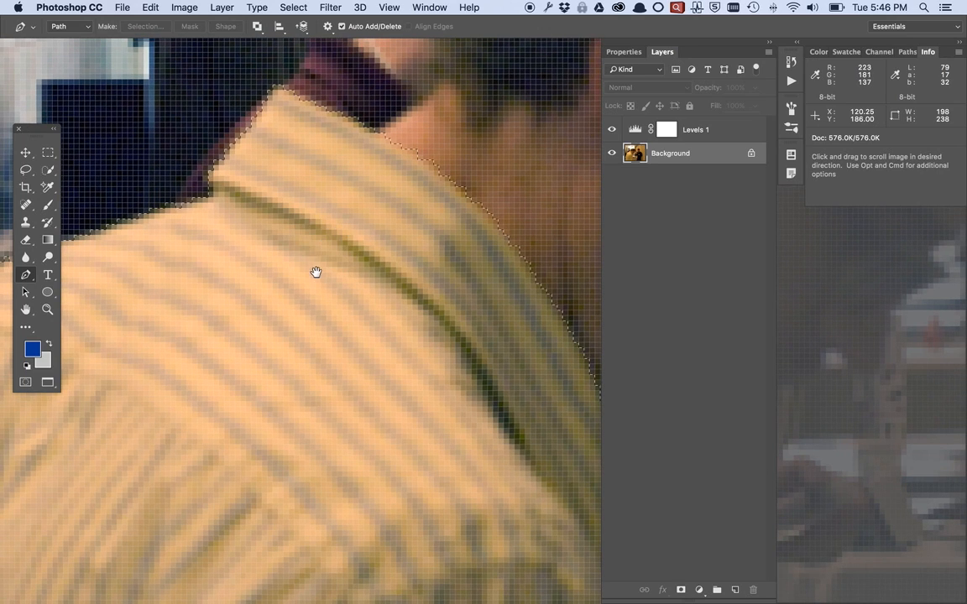
pyautogui.moveTo(275, 317); pyautogui.dragTo(162, 310)
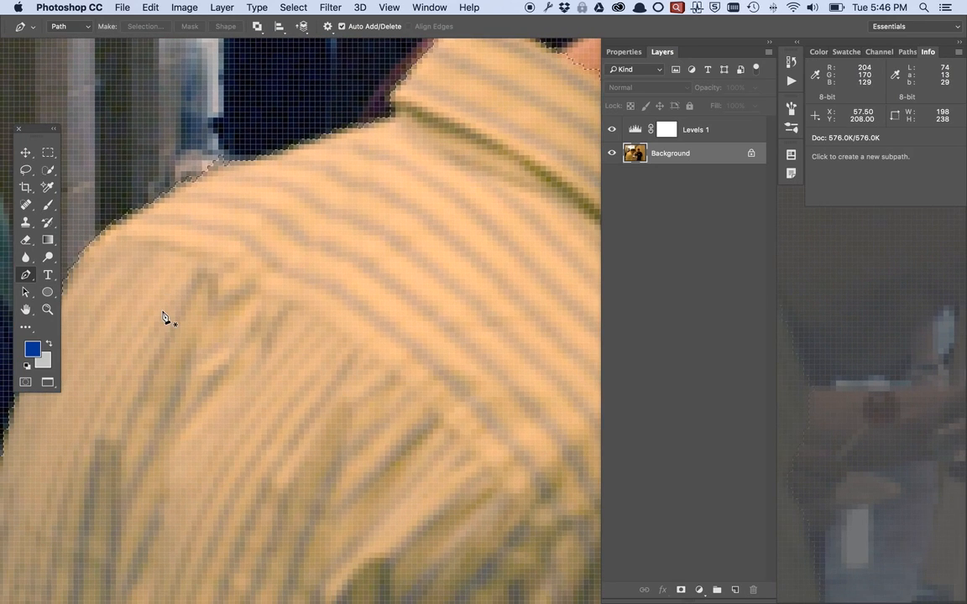
pyautogui.press('q')
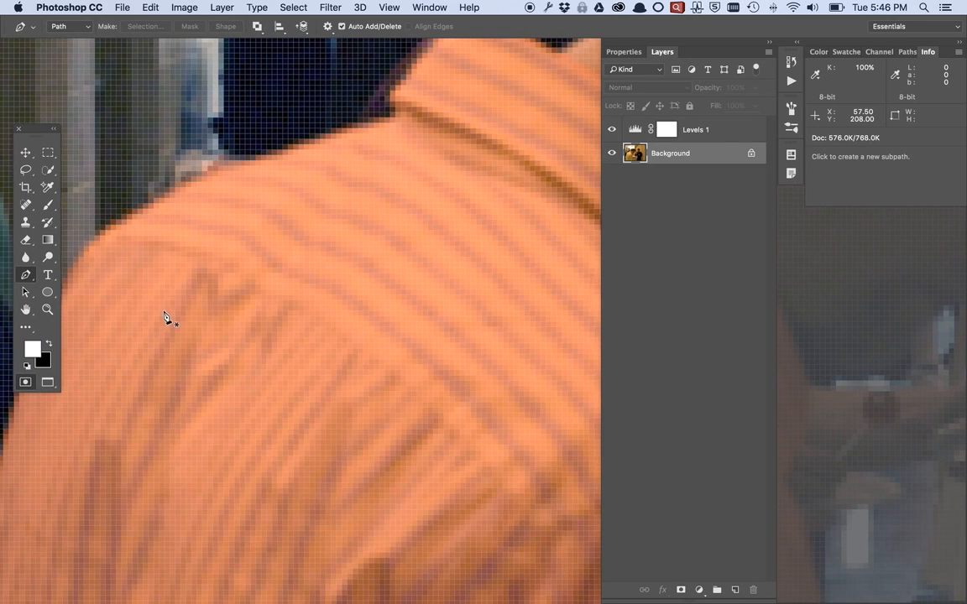
pyautogui.moveTo(151, 341); pyautogui.dragTo(318, 240)
pyautogui.moveTo(265, 439); pyautogui.dragTo(353, 289)
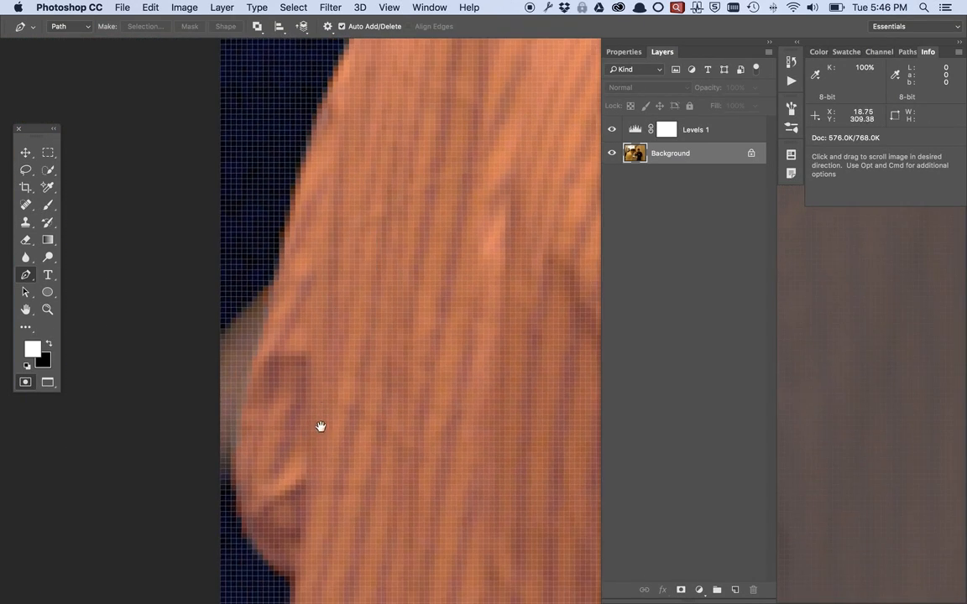
pyautogui.moveTo(320, 426); pyautogui.dragTo(332, 304)
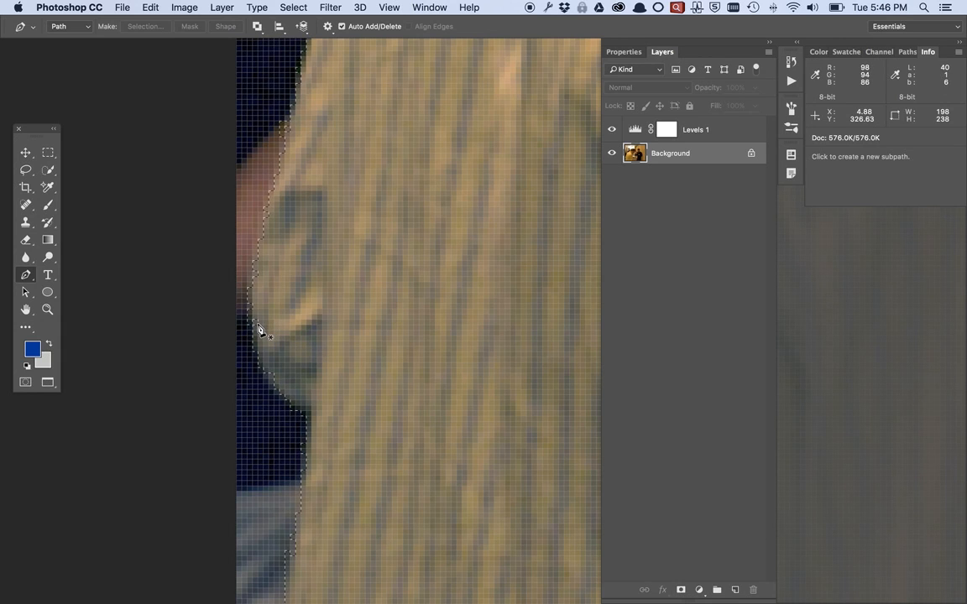
pyautogui.press('q')
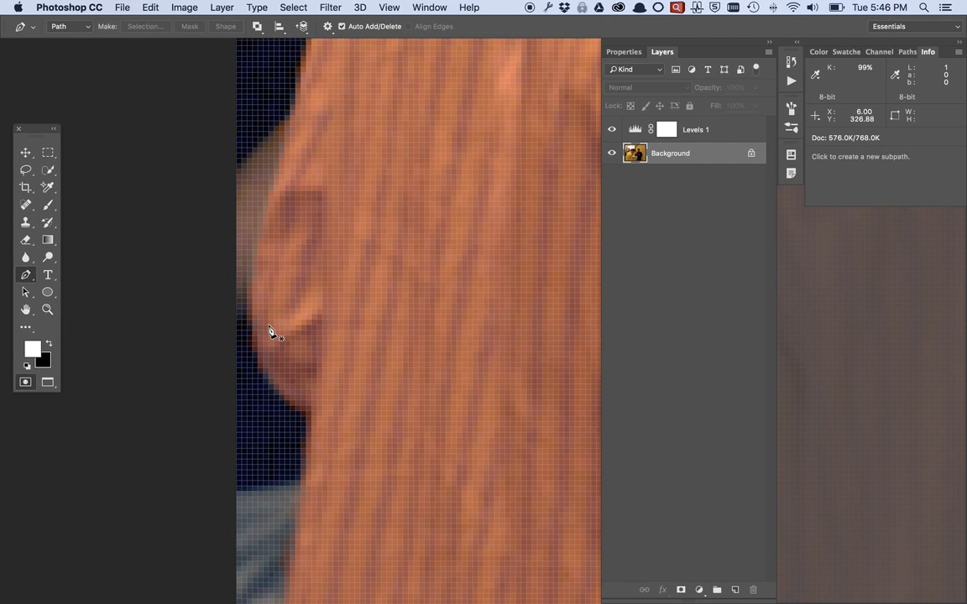
# Try painting white on the mask at the shirt's rear elbow with a 9 px brush, and undo the stroke
pyautogui.press('b')
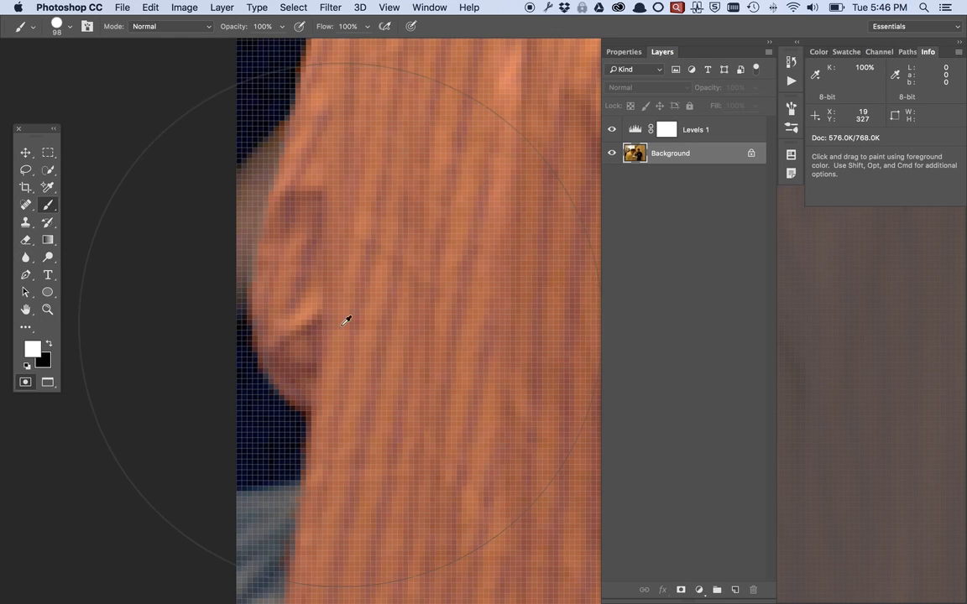
pyautogui.moveTo(337, 326)
pyautogui.mouseDown()
pyautogui.moveTo(198, 309)
pyautogui.moveTo(37, 257)
pyautogui.mouseUp()
pyautogui.moveTo(464, 326); pyautogui.dragTo(334, 324)
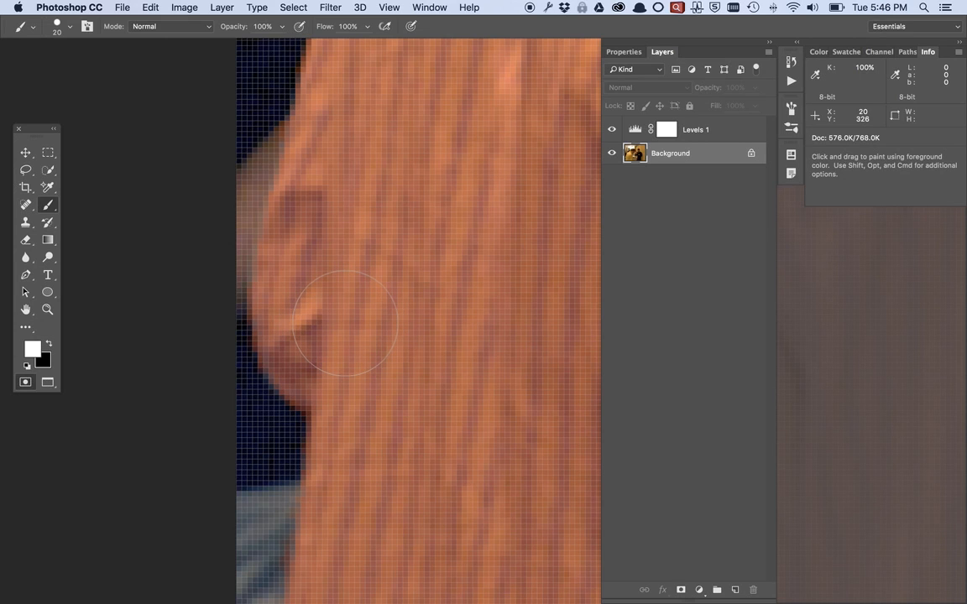
pyautogui.moveTo(352, 325)
pyautogui.mouseDown()
pyautogui.moveTo(293, 318)
pyautogui.moveTo(398, 334)
pyautogui.moveTo(290, 317)
pyautogui.moveTo(339, 216)
pyautogui.moveTo(366, 97)
pyautogui.moveTo(363, 360)
pyautogui.mouseUp()
pyautogui.click(277, 321)
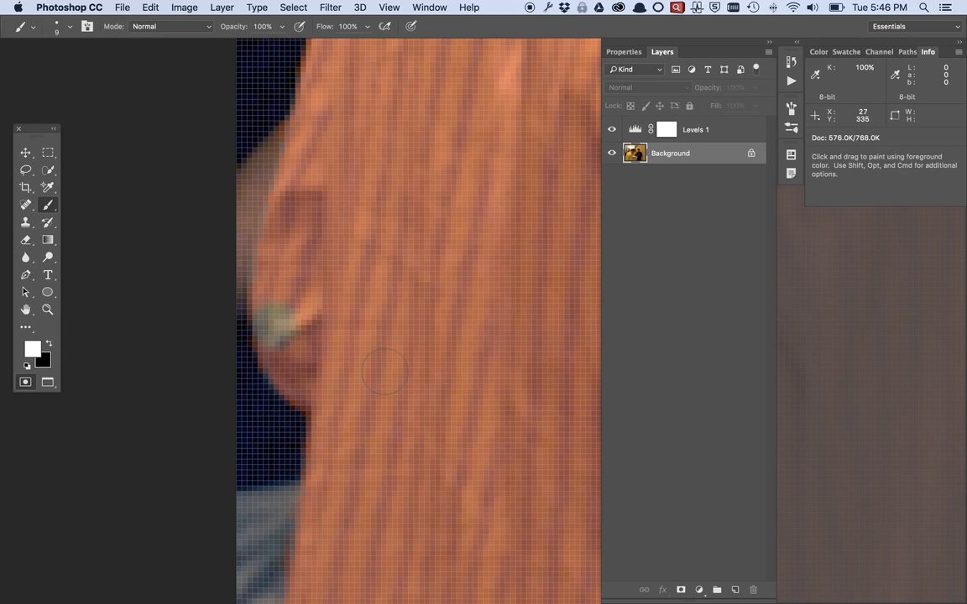
pyautogui.press('super+z')
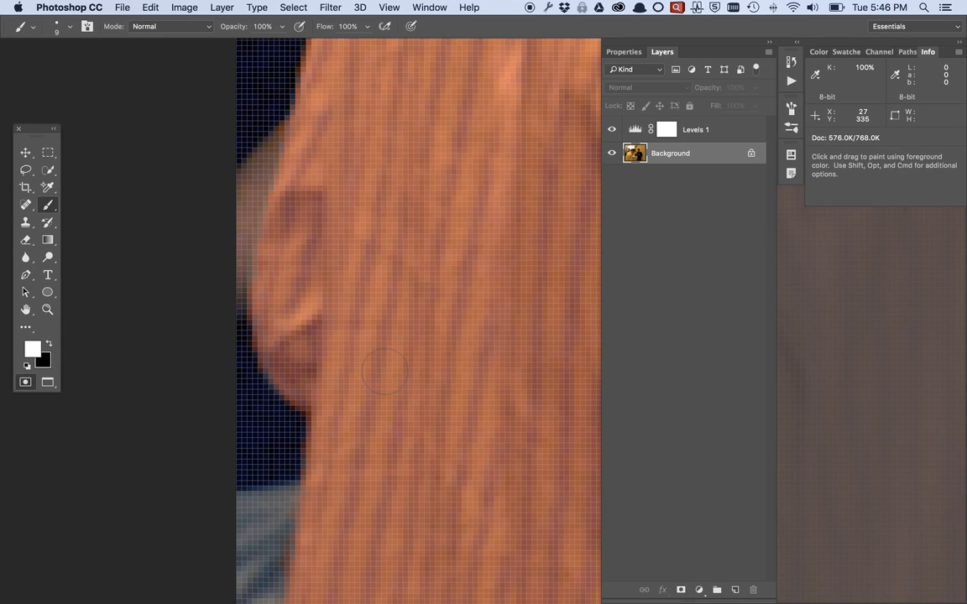
# Leave Quick Mask mode and add a Levels adjustment layer limited to the shirt selection
pyautogui.press('x')
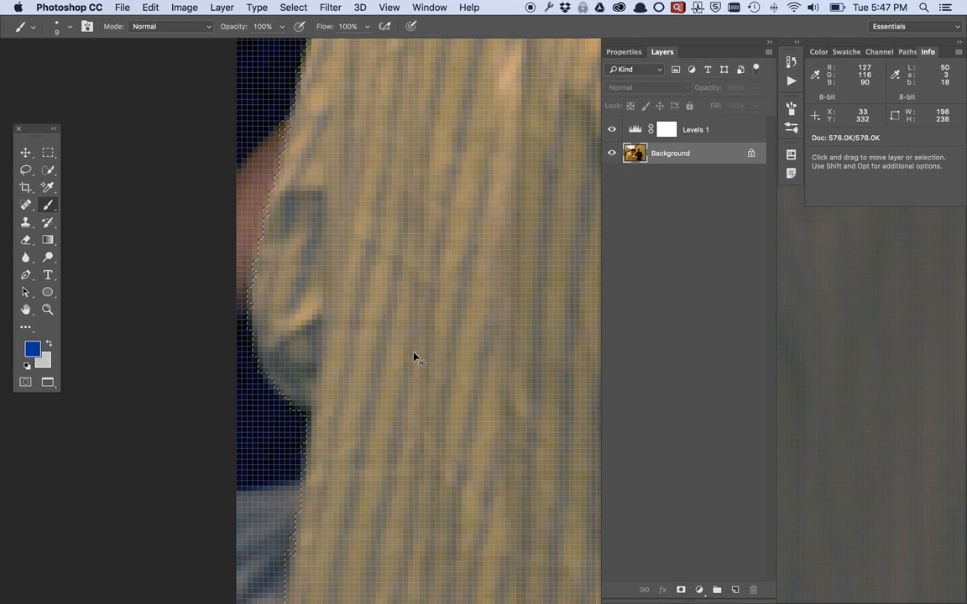
pyautogui.press('super+minus')
pyautogui.press('super+0')
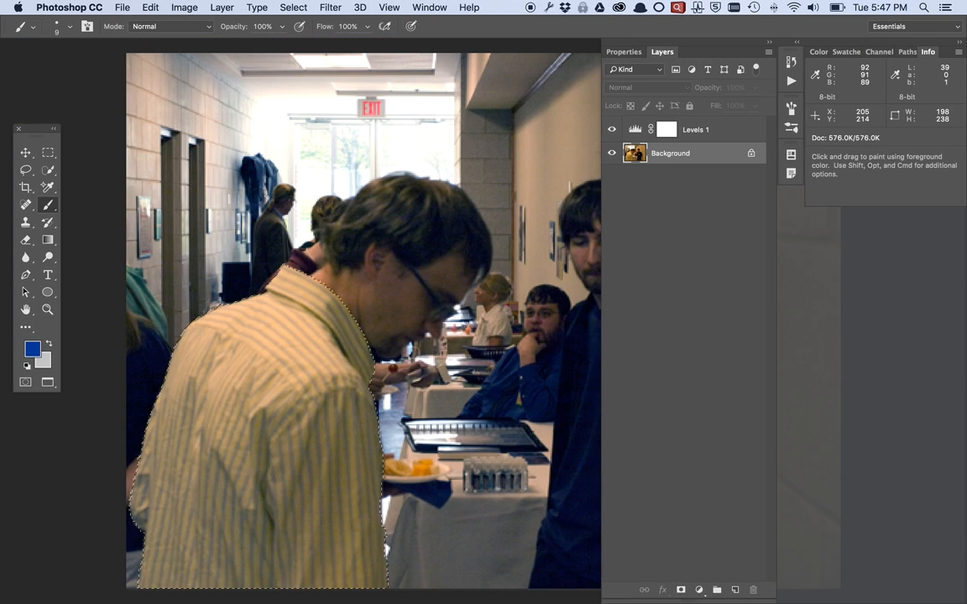
pyautogui.click(701, 592)
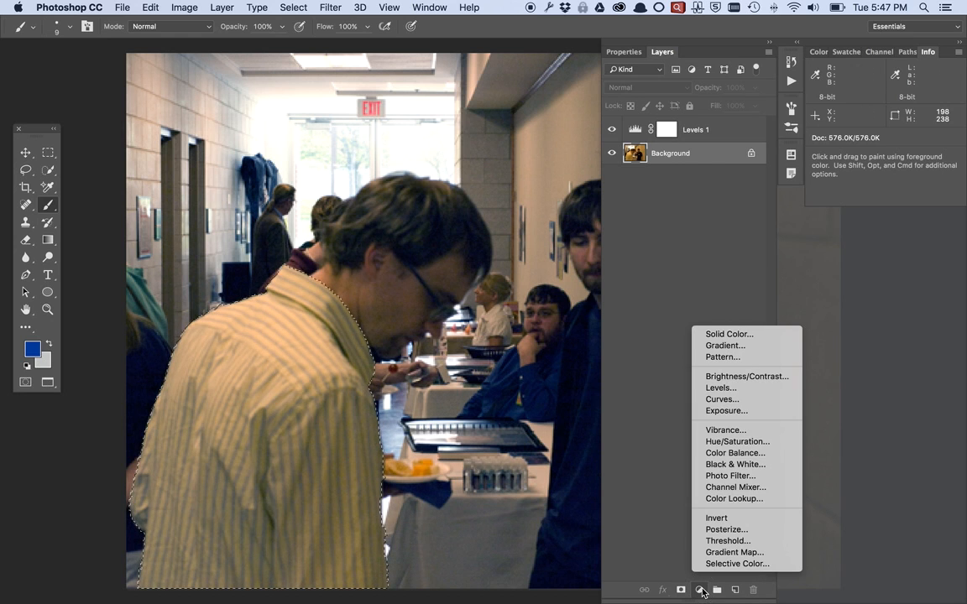
pyautogui.click(715, 390)
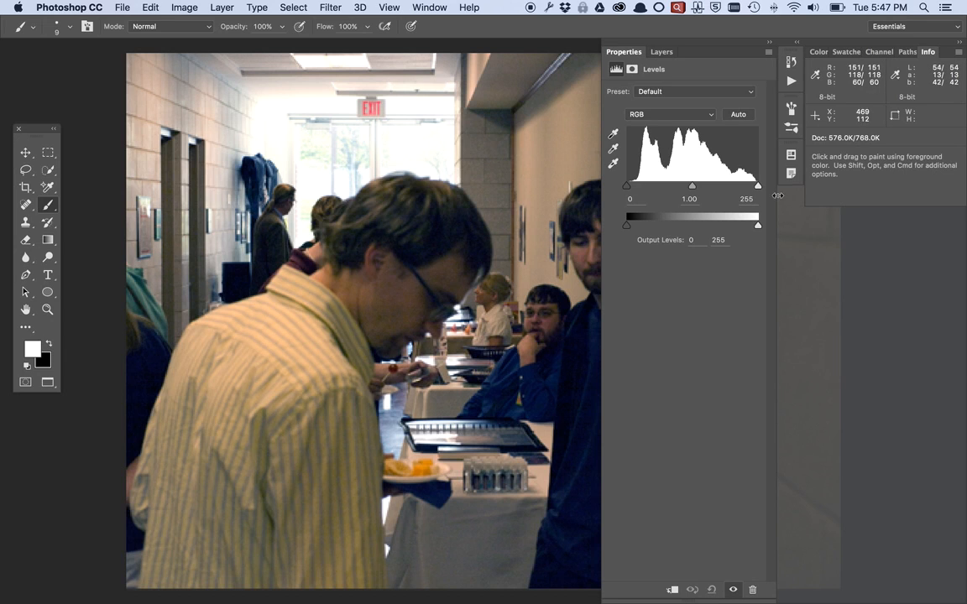
# In the shirt's Levels, set the Blue channel's white input to 117 and its midtone to 0.82
pyautogui.click(711, 118)
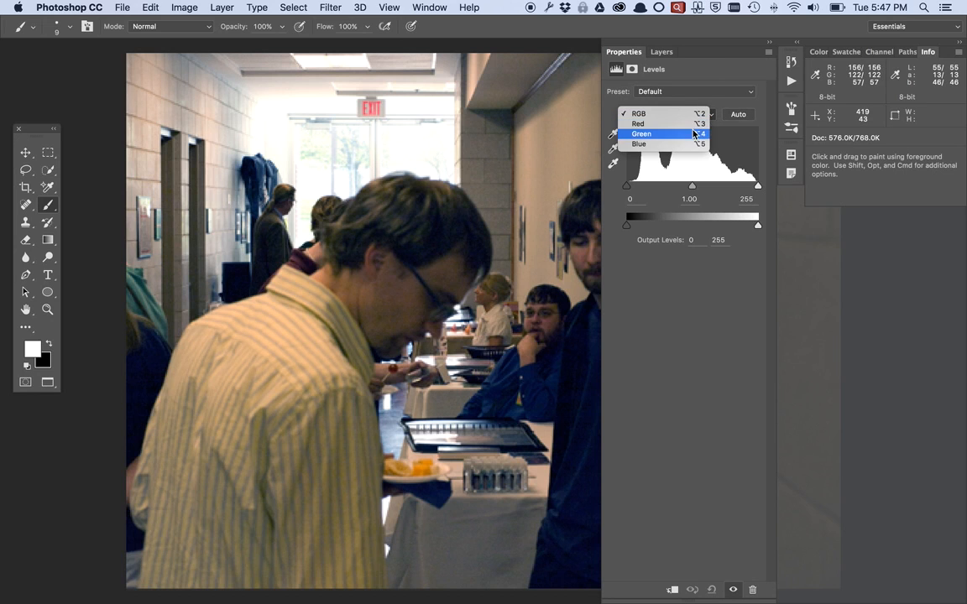
pyautogui.click(684, 144)
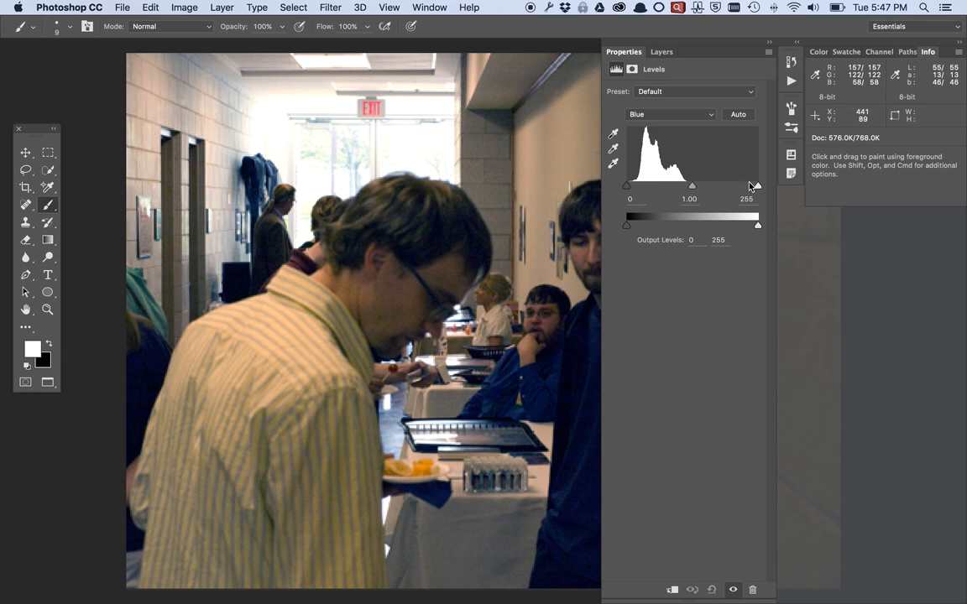
pyautogui.moveTo(760, 187); pyautogui.dragTo(687, 196)
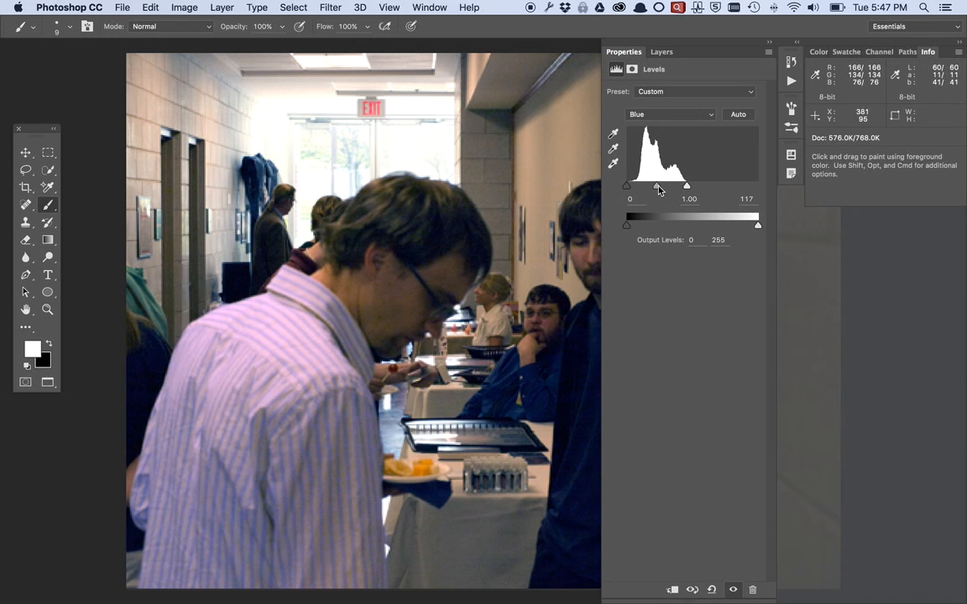
pyautogui.moveTo(657, 187)
pyautogui.mouseDown()
pyautogui.moveTo(677, 188)
pyautogui.moveTo(652, 192)
pyautogui.moveTo(684, 190)
pyautogui.moveTo(644, 193)
pyautogui.moveTo(662, 193)
pyautogui.mouseUp()
pyautogui.moveTo(661, 194); pyautogui.dragTo(661, 193)
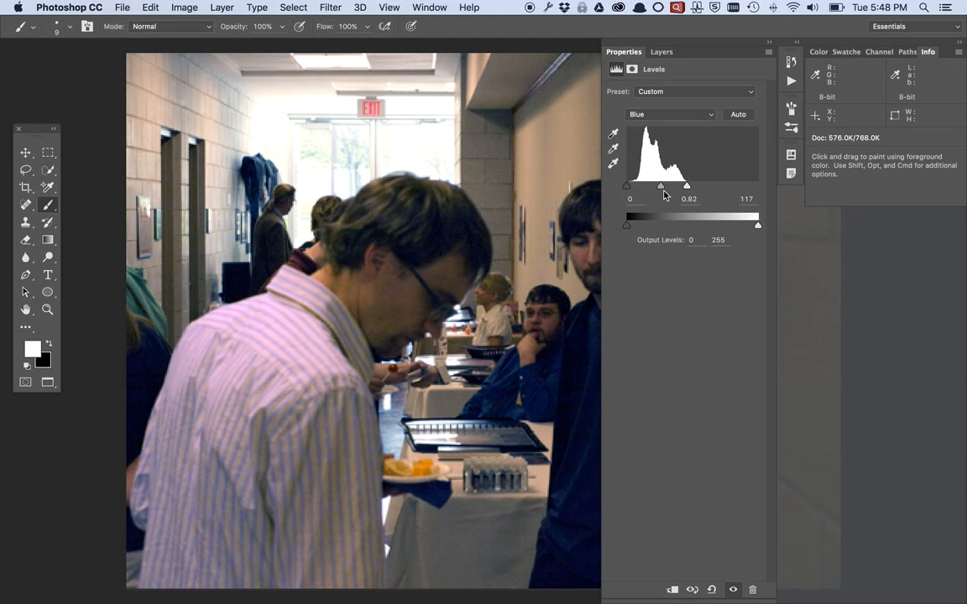
# Set the Green channel's white input to 199 and its midtone to 0.75 in the shirt's Levels
pyautogui.click(711, 118)
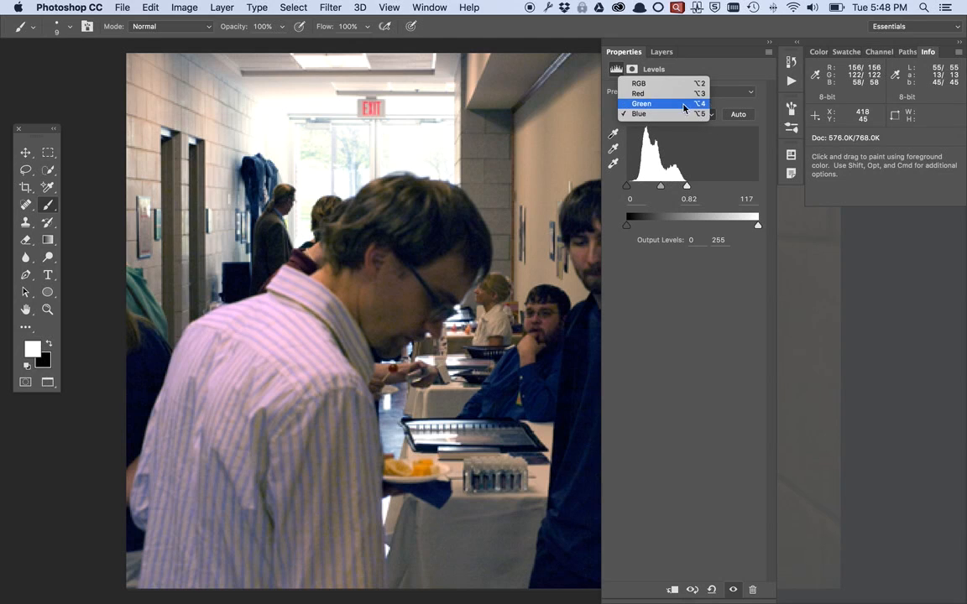
pyautogui.click(681, 103)
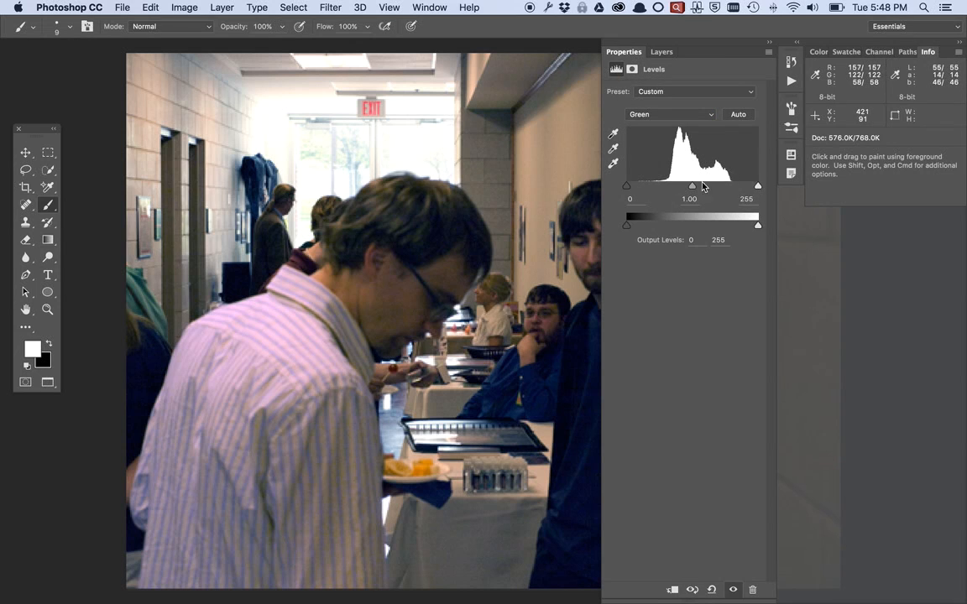
pyautogui.moveTo(758, 189); pyautogui.dragTo(688, 193)
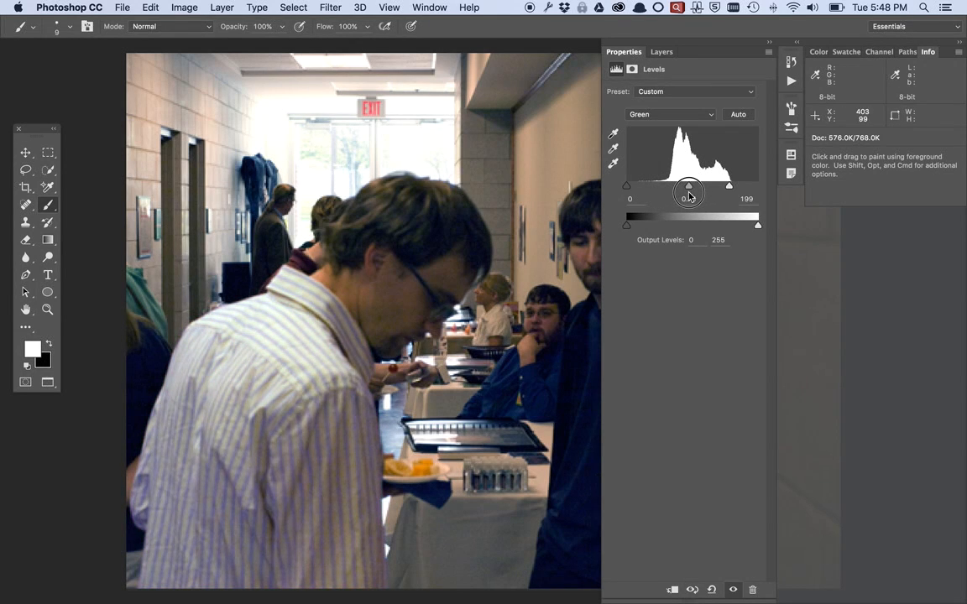
pyautogui.moveTo(627, 187)
pyautogui.mouseDown()
pyautogui.moveTo(635, 193)
pyautogui.moveTo(617, 193)
pyautogui.mouseUp()
pyautogui.moveTo(688, 190); pyautogui.dragTo(688, 190)
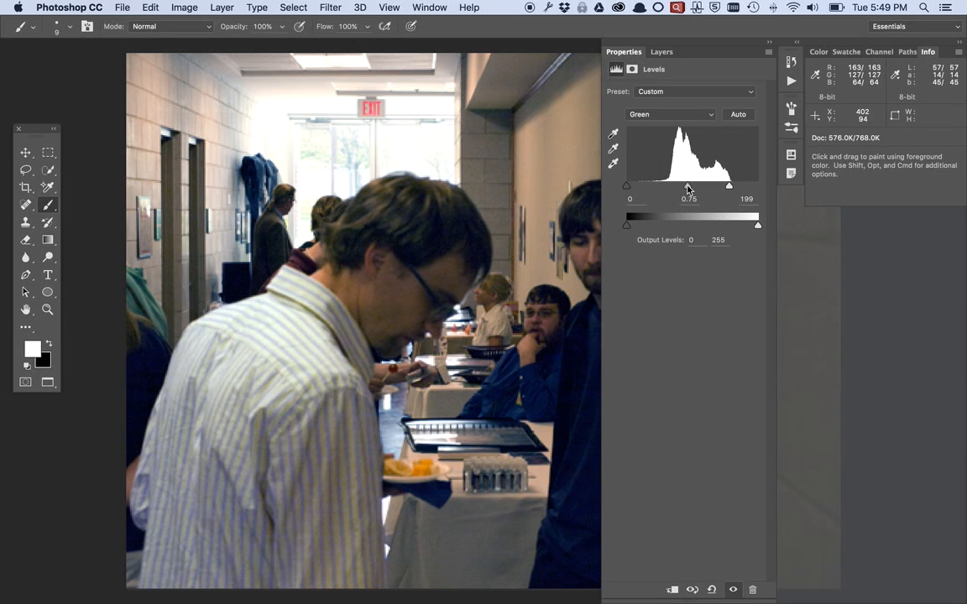
# Toggle the visibility of the Levels 1 adjustment to compare the photo with and without it
pyautogui.click(669, 56)
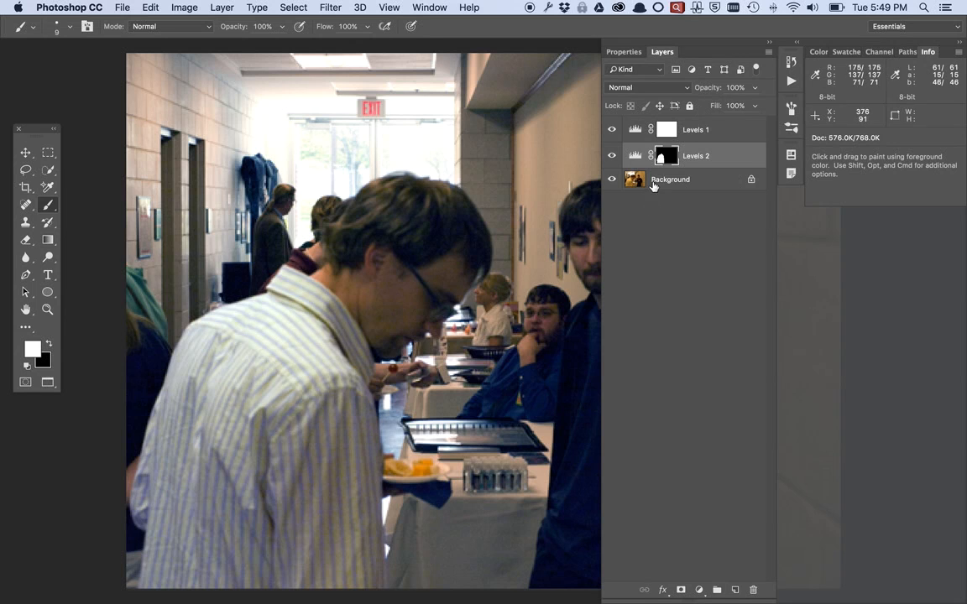
pyautogui.click(612, 130)
pyautogui.click(611, 131)
# Convert the Background and both Levels layers together into a single smart object
pyautogui.click(670, 183)
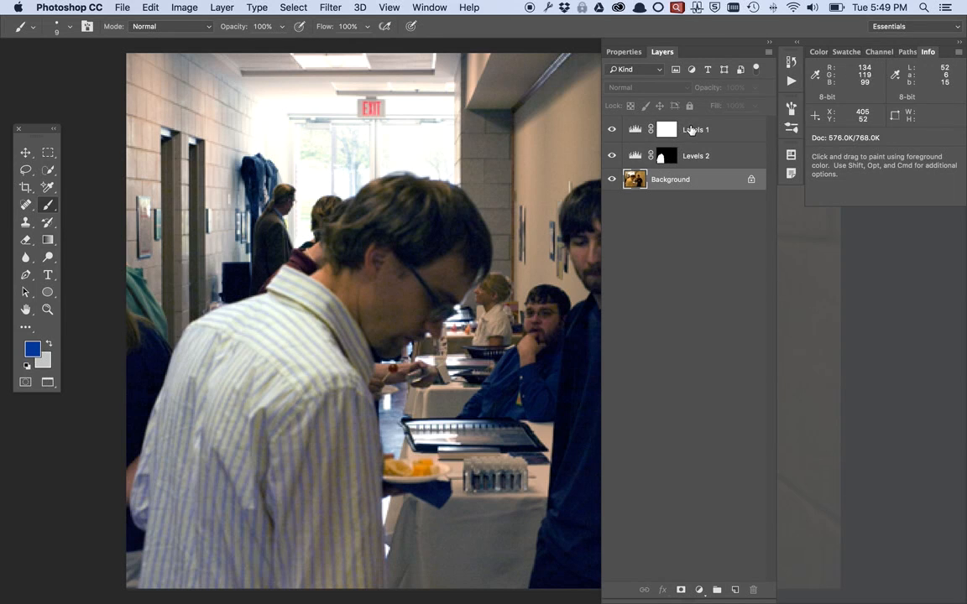
pyautogui.keyDown('shift'); pyautogui.click(690, 129); pyautogui.keyUp('shift')
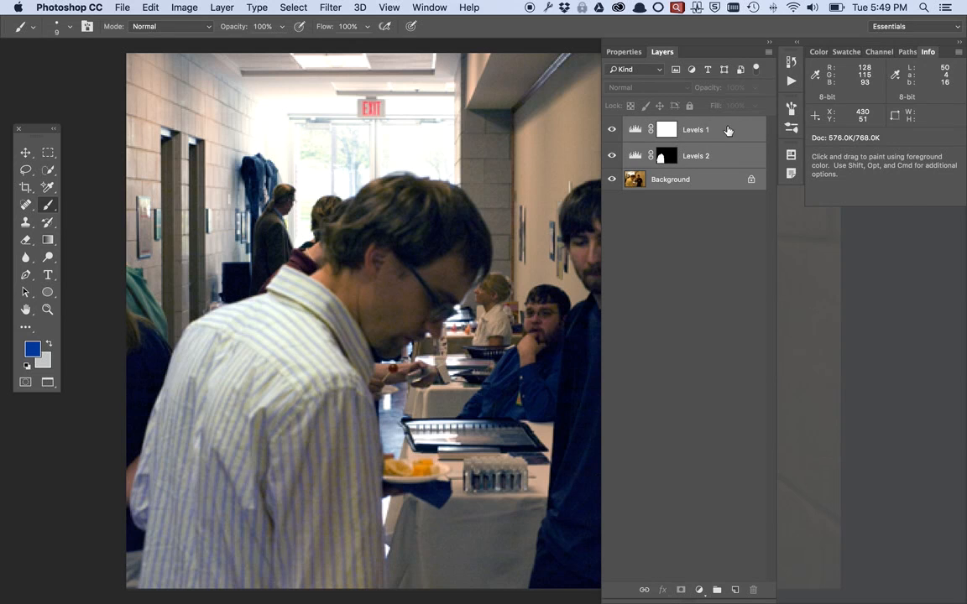
pyautogui.rightClick(727, 130)
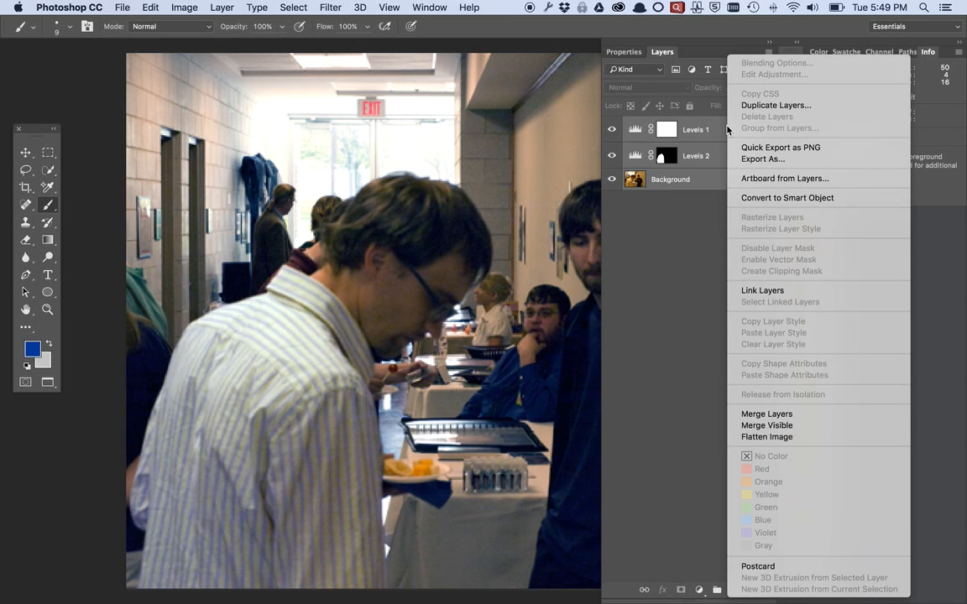
pyautogui.click(748, 200)
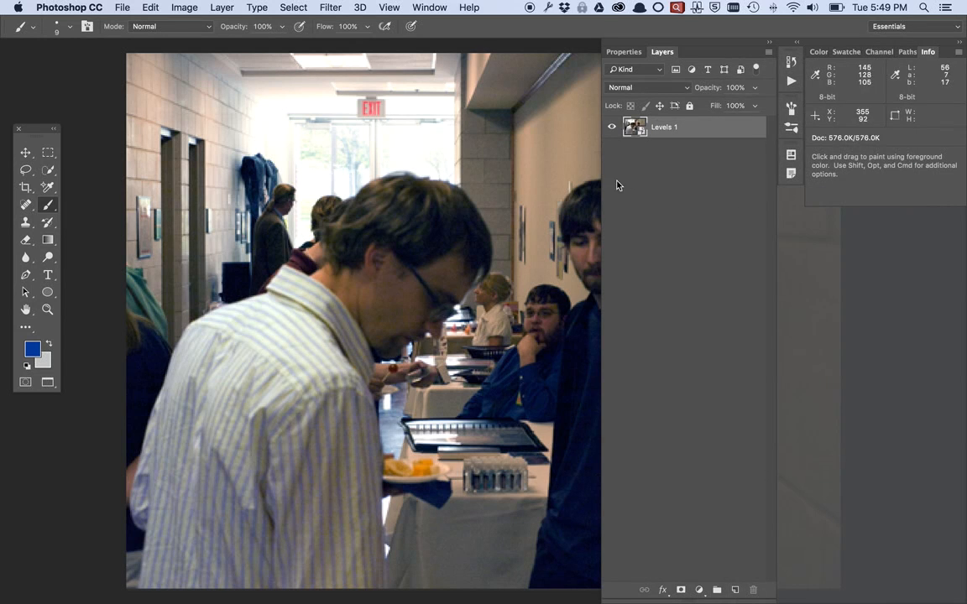
# Apply the Camera Raw Filter to the smart object with Exposure +0.55, Contrast -31, Clarity +11 and Vibrance +13
pyautogui.keyDown('alt'); pyautogui.keyDown('super'); pyautogui.click(442, 234); pyautogui.keyUp('super'); pyautogui.keyUp('alt')
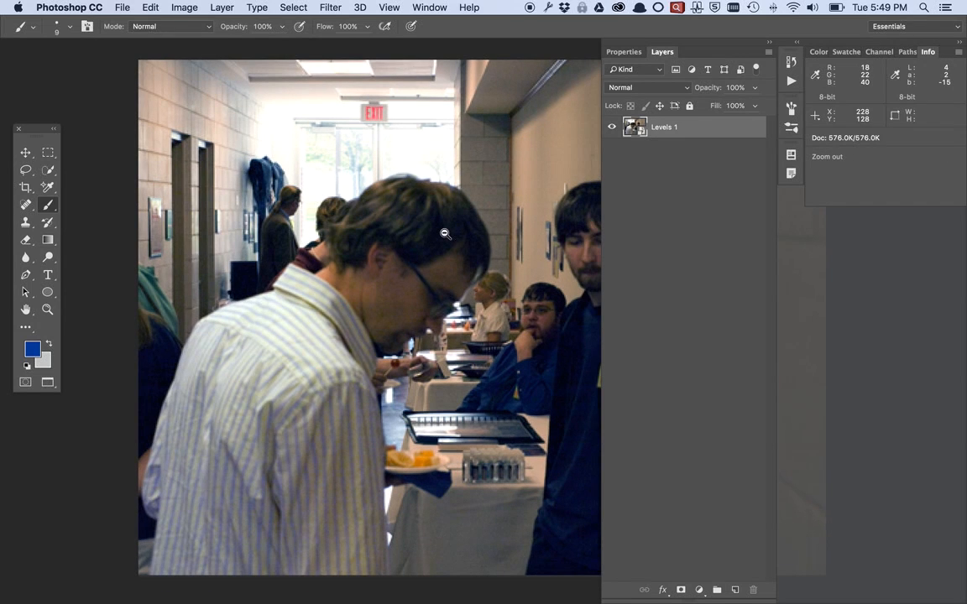
pyautogui.moveTo(443, 230); pyautogui.dragTo(303, 219)
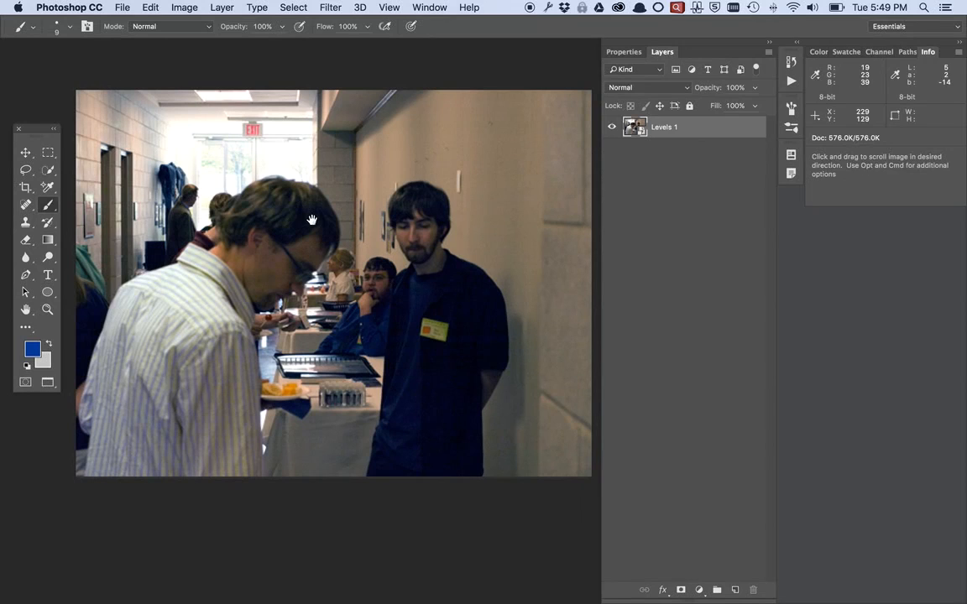
pyautogui.click(328, 8)
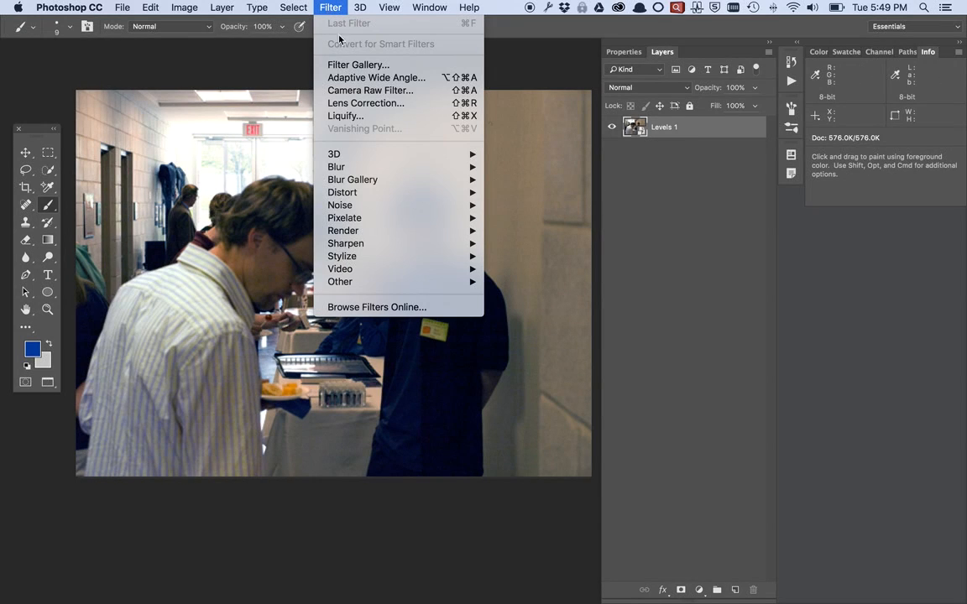
pyautogui.click(371, 90)
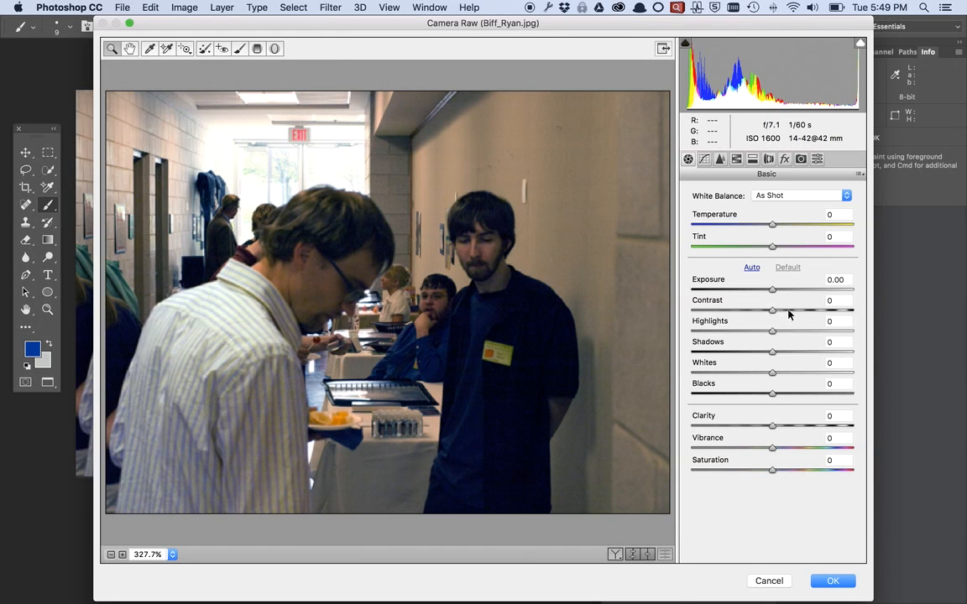
pyautogui.moveTo(772, 291); pyautogui.dragTo(747, 313)
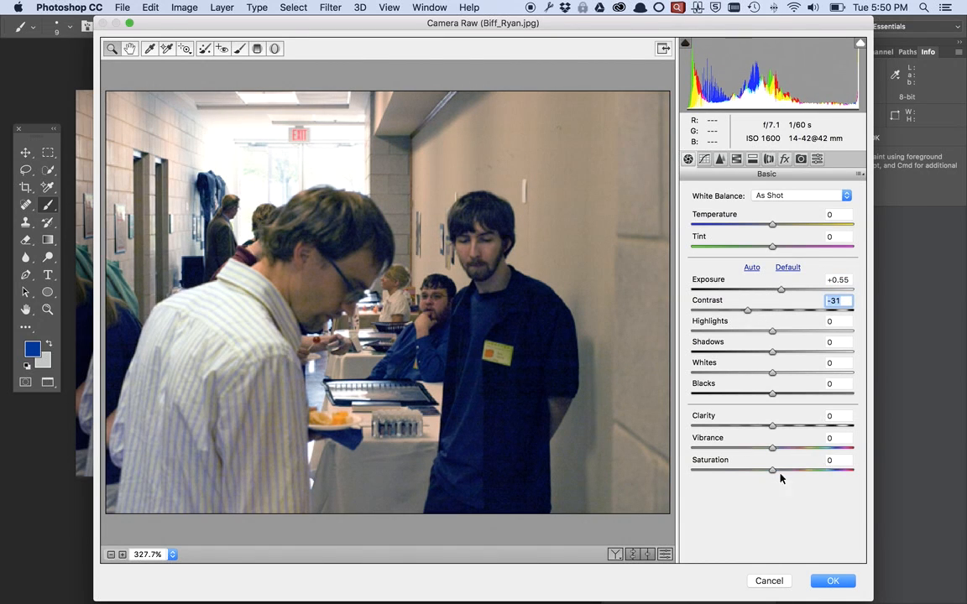
pyautogui.moveTo(774, 428); pyautogui.dragTo(784, 451)
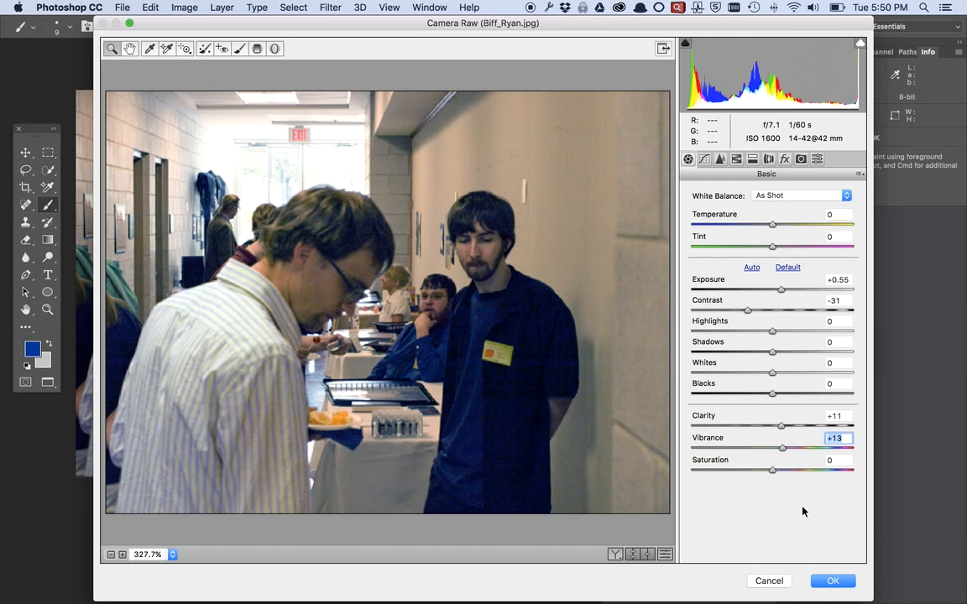
pyautogui.click(829, 580)
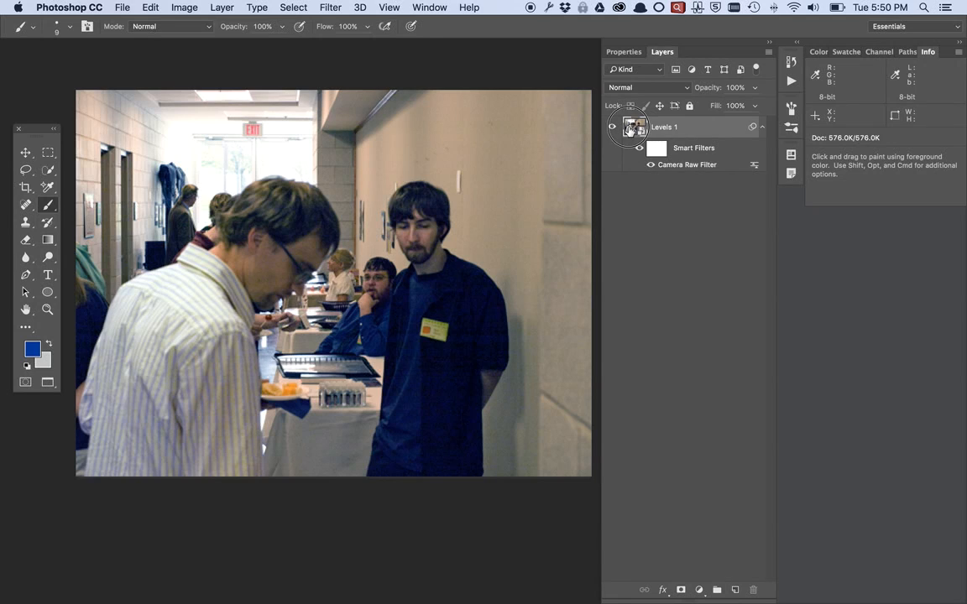
# Open the smart object's contents and hide both Levels layers to view the uncorrected photo
pyautogui.doubleClick(629, 128)
pyautogui.click(611, 156)
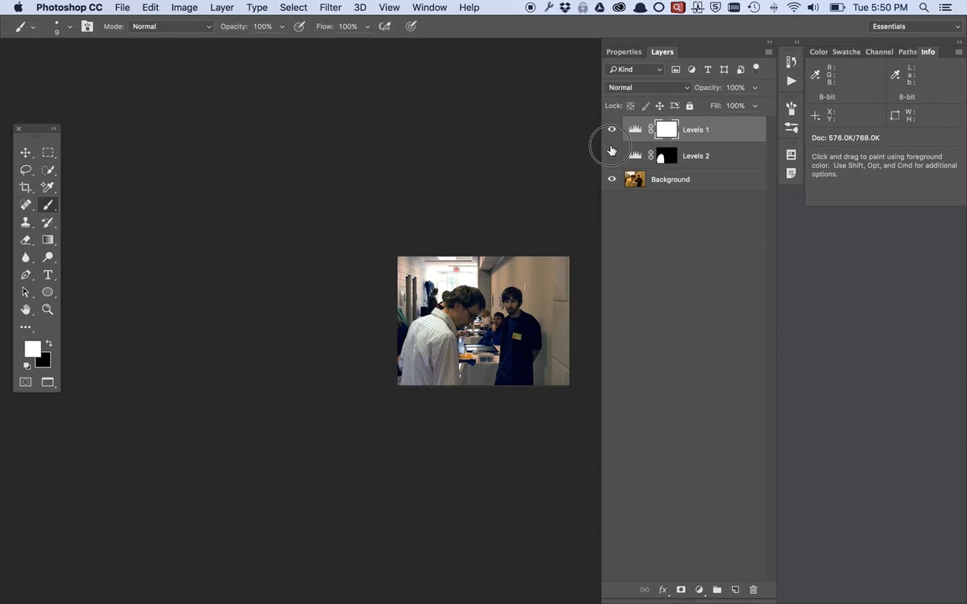
pyautogui.click(611, 130)
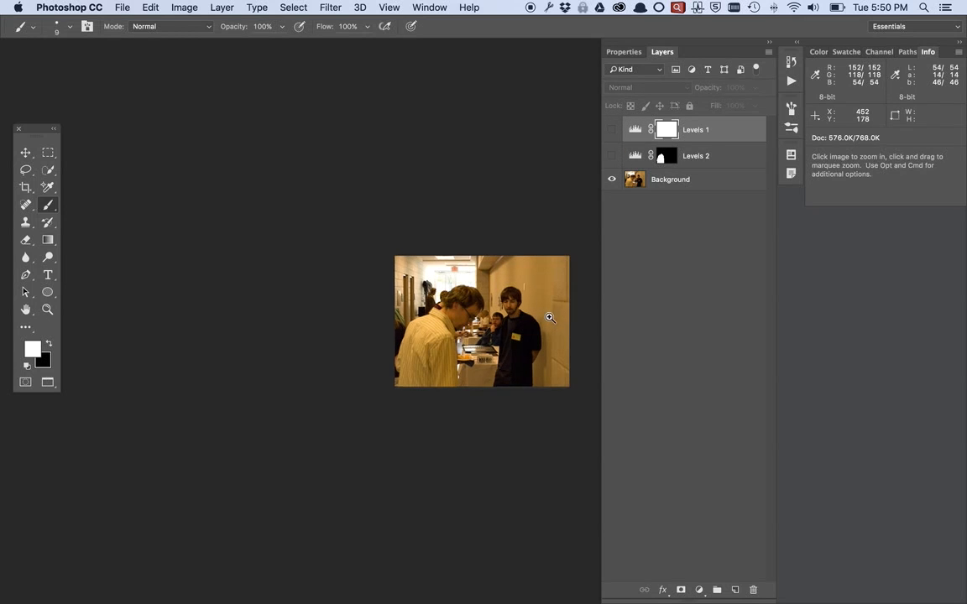
pyautogui.scroll(5, 547, 317)
pyautogui.scroll(-5, 490, 324)
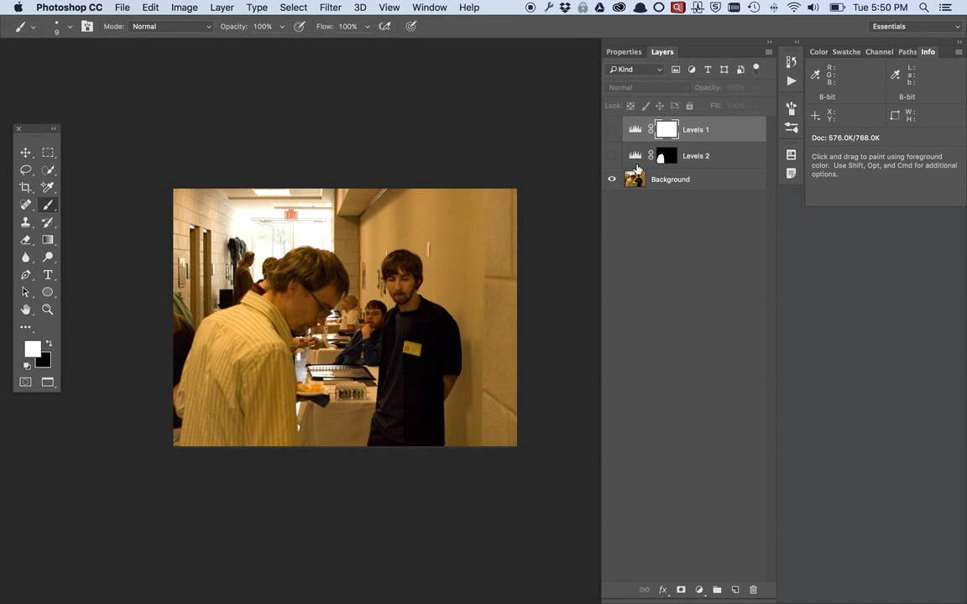
# Show Levels 2 and Levels 1 again and close the smart object's contents without saving
pyautogui.click(611, 156)
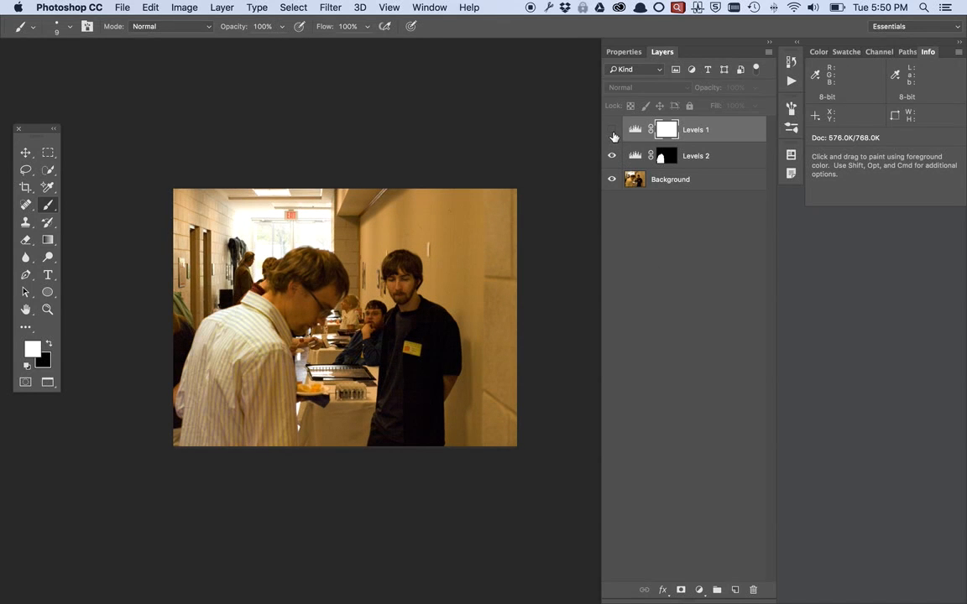
pyautogui.click(612, 131)
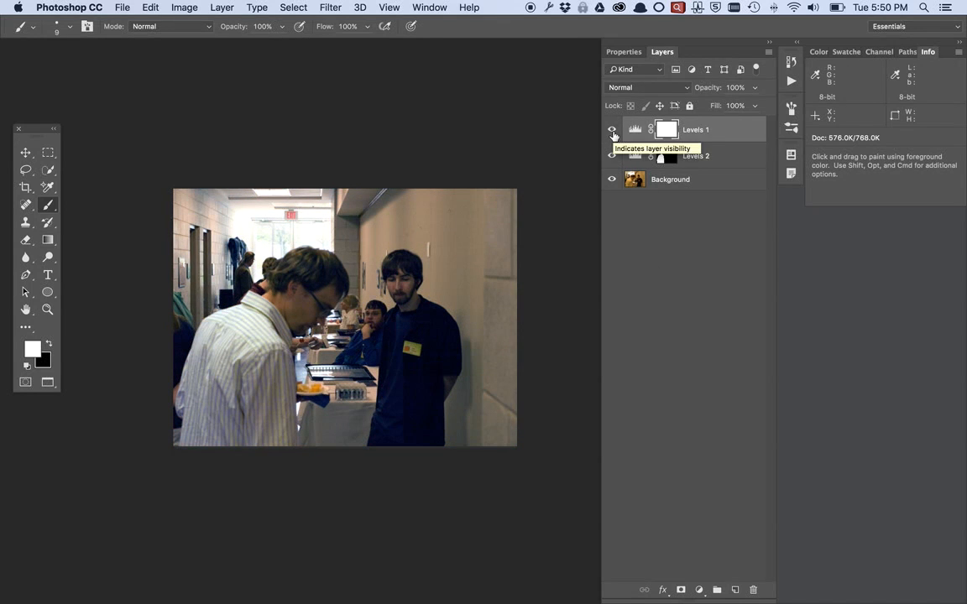
pyautogui.press('super+w')
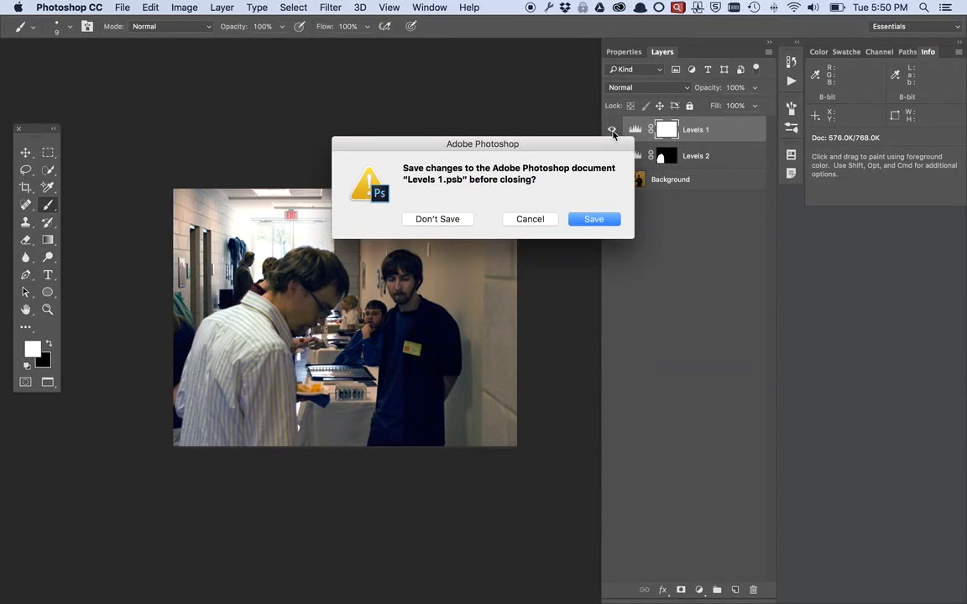
pyautogui.click(437, 218)
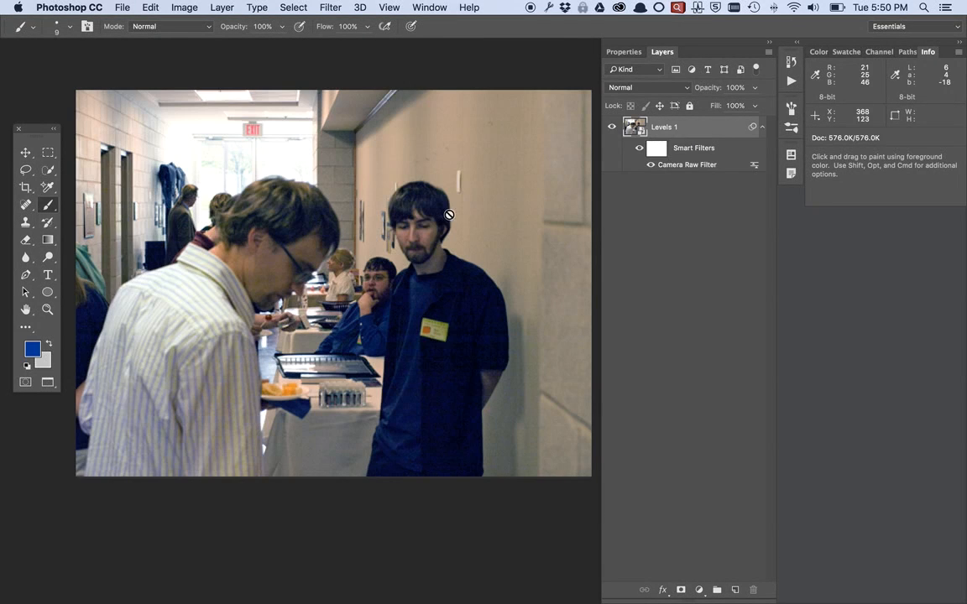
# Toggle the Camera Raw smart filter off and on to compare the photo before and after it
pyautogui.click(651, 166)
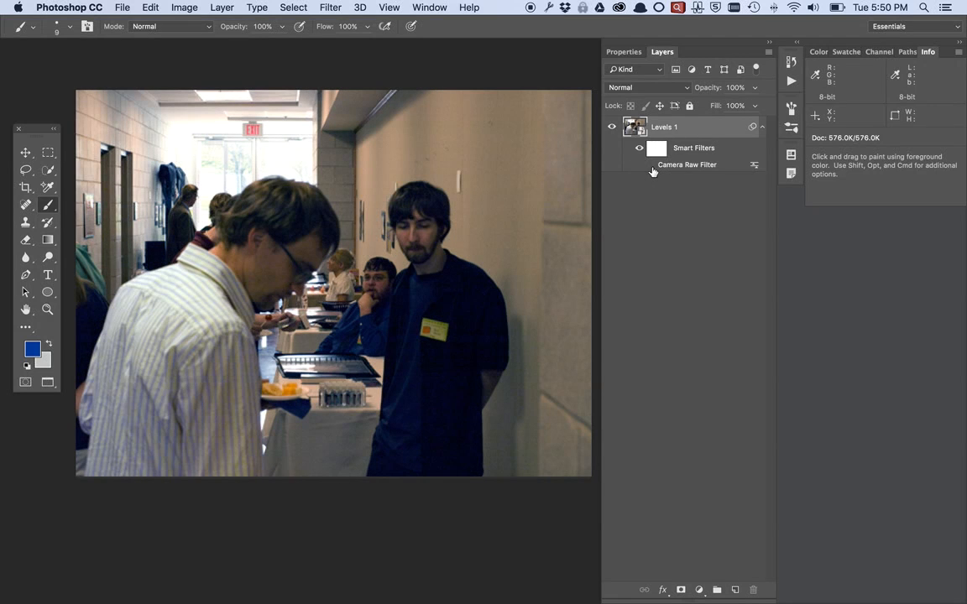
pyautogui.click(651, 165)
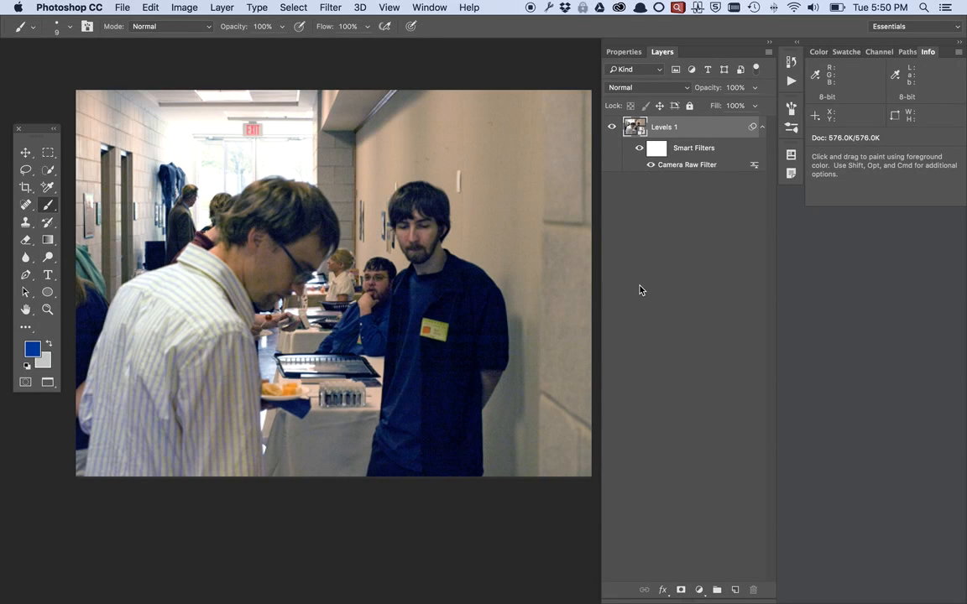